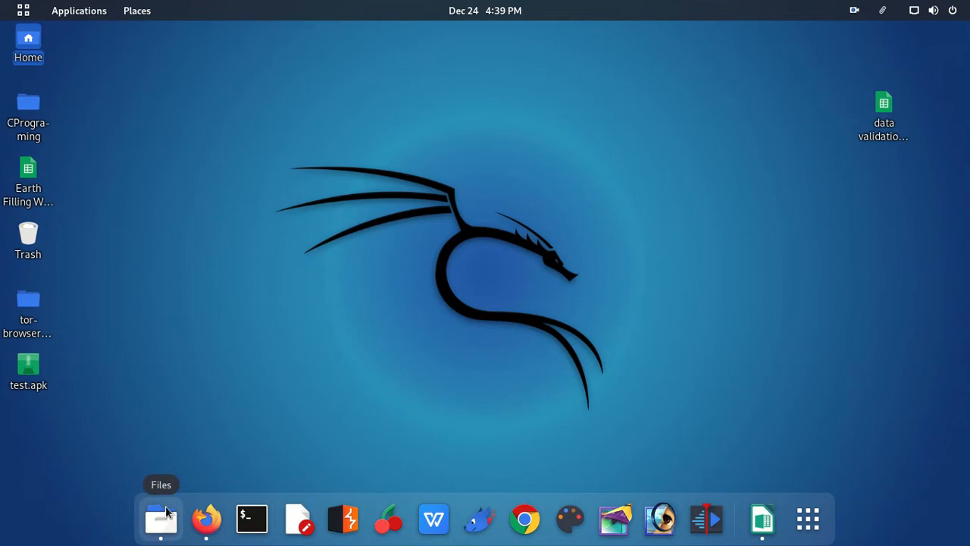
left_click(201, 521)
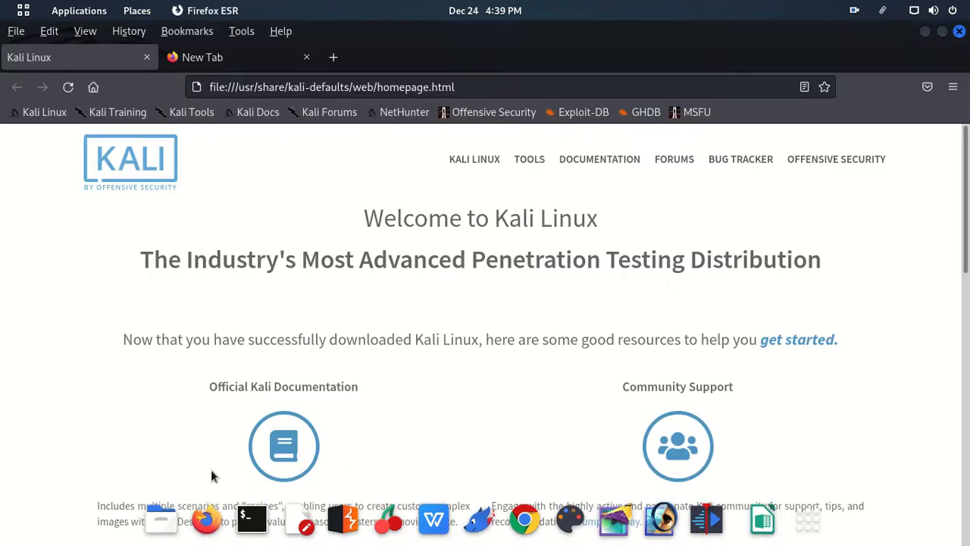
left_click(211, 60)
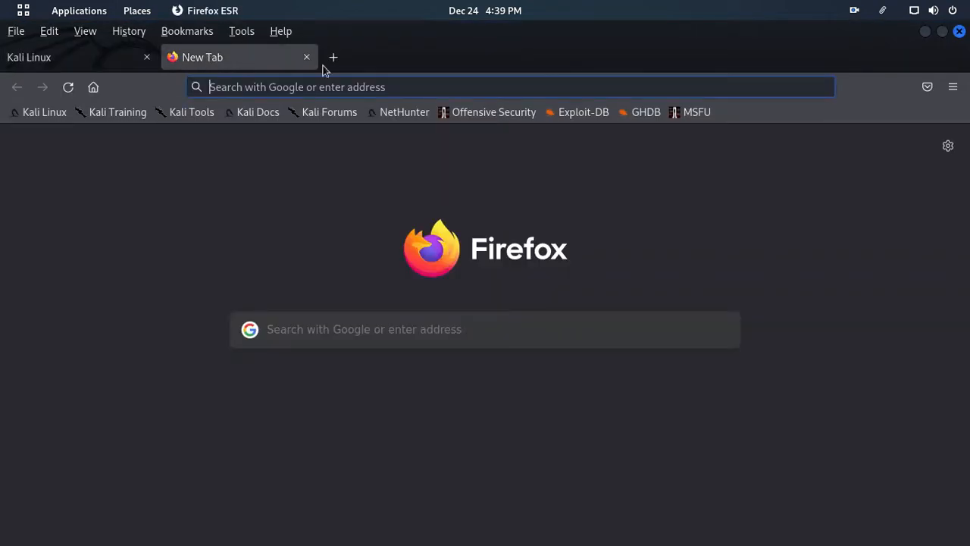
left_click(927, 33)
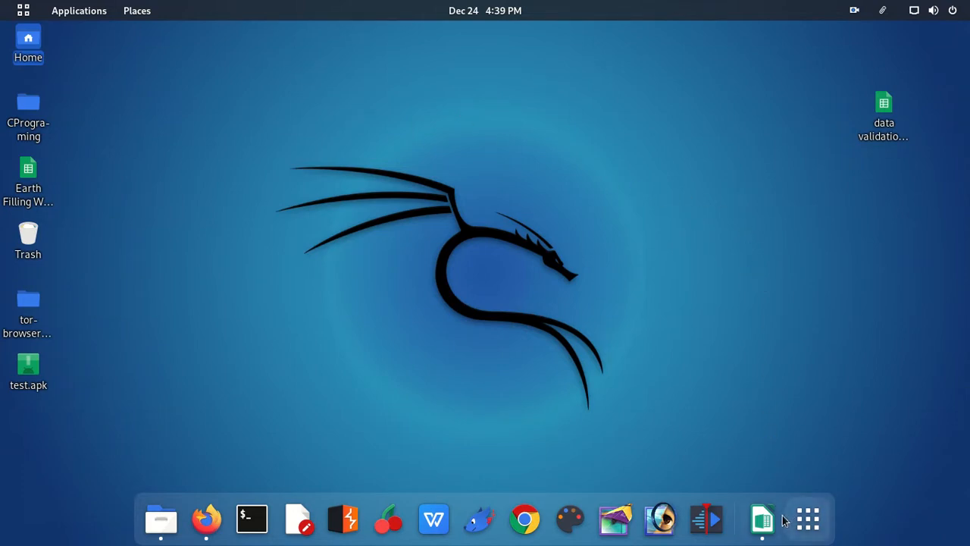
- Switch to the data validation.xlsx workbook in WPS Spreadsheets and review the main table and the District and State lists beside it
left_click(760, 508)
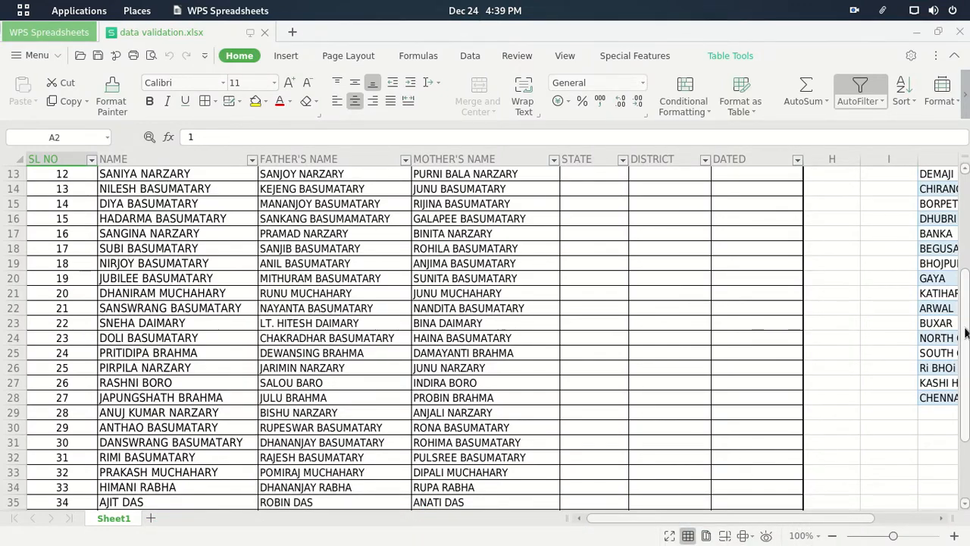
left_click_drag(967, 334, 964, 220)
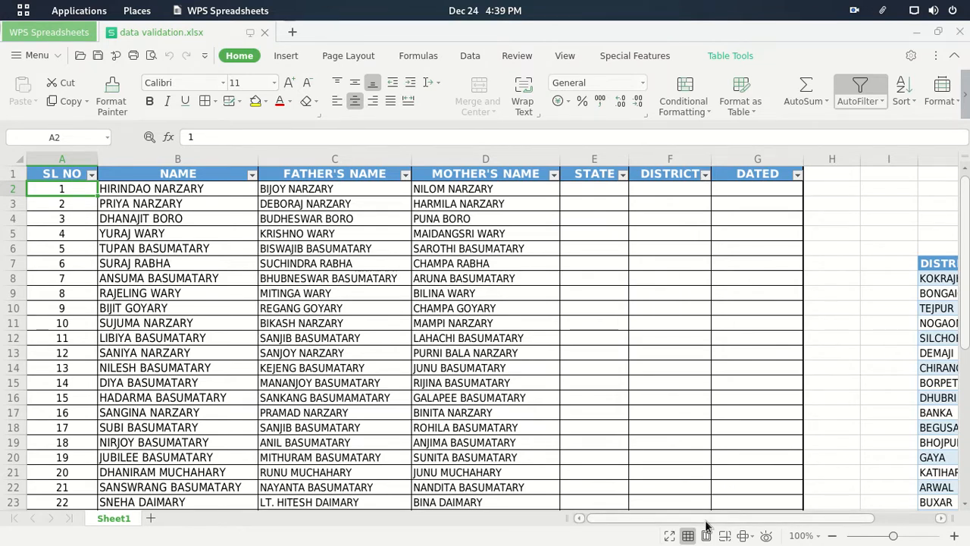
left_click_drag(705, 523, 764, 523)
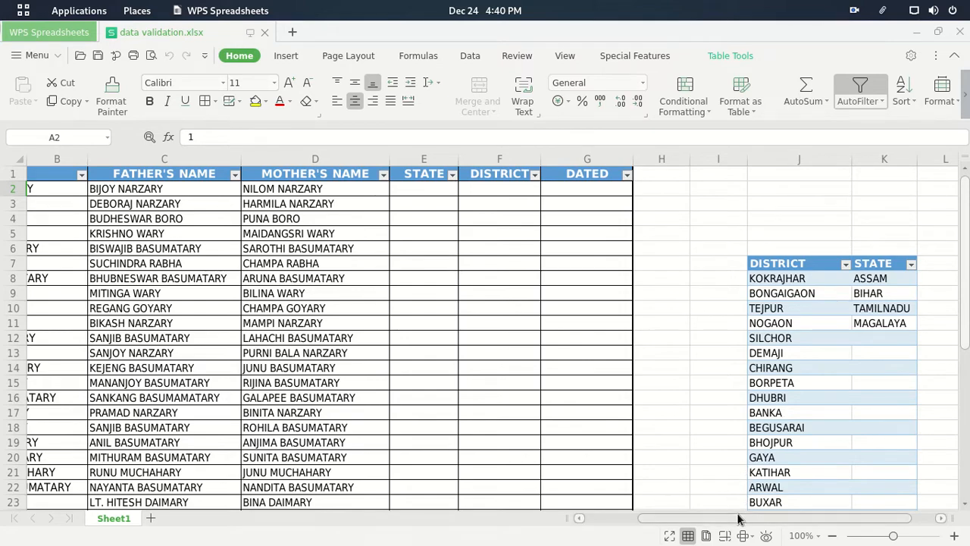
left_click_drag(694, 518, 685, 517)
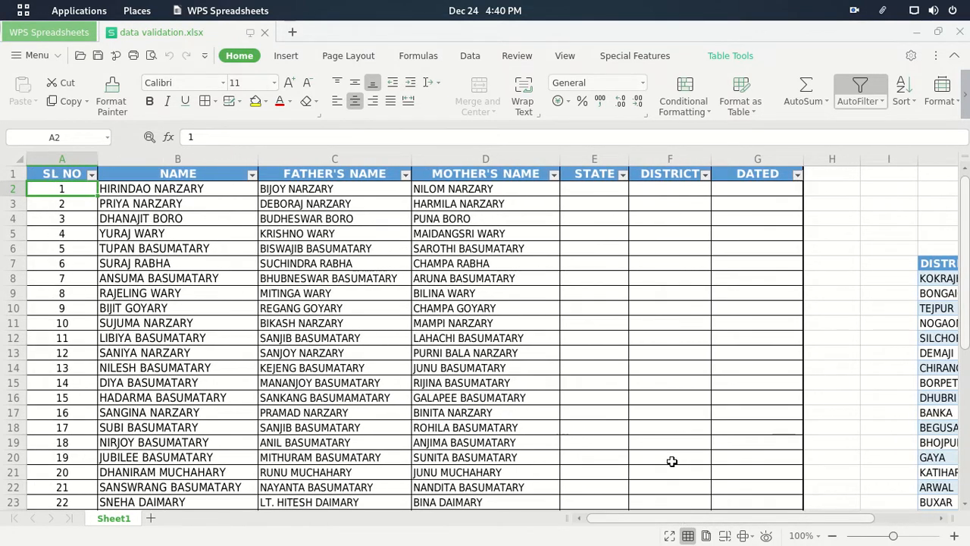
- Fill State cell E2 down through E41 and open data validation for that range with List as the allowed type
left_click(605, 191)
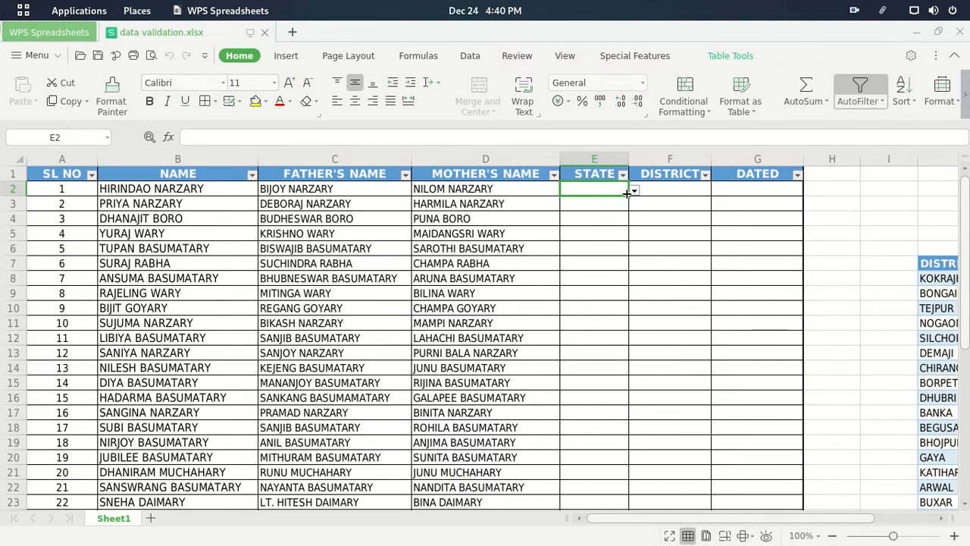
left_click_drag(629, 193, 628, 458)
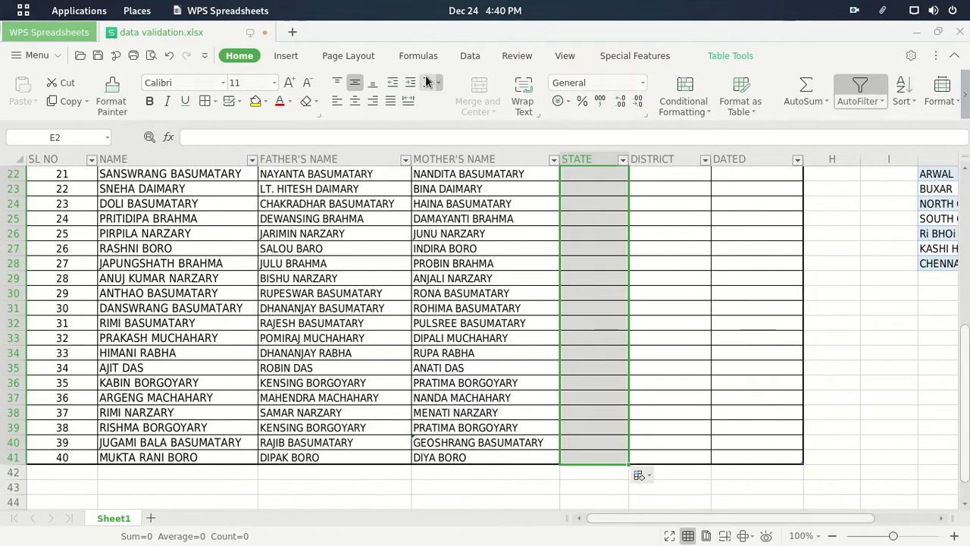
left_click(469, 56)
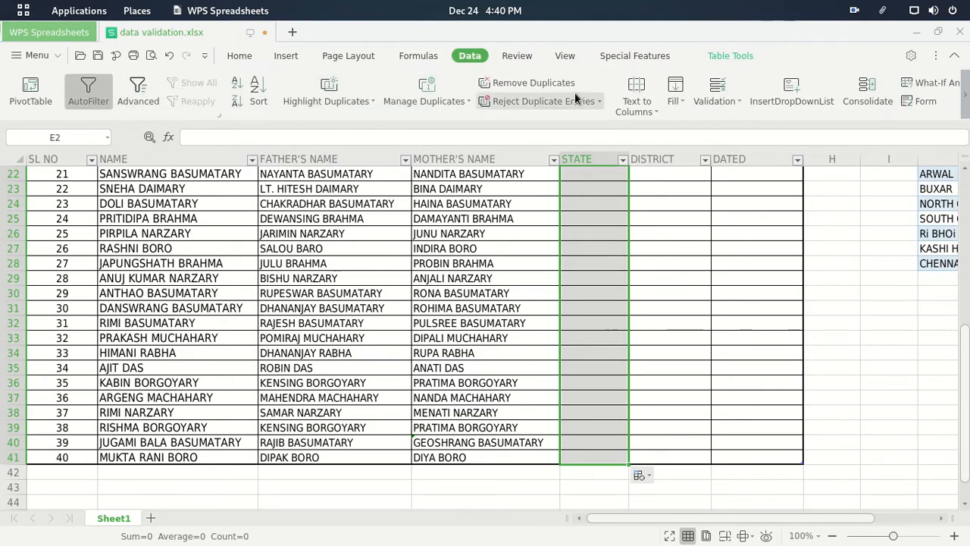
left_click(718, 90)
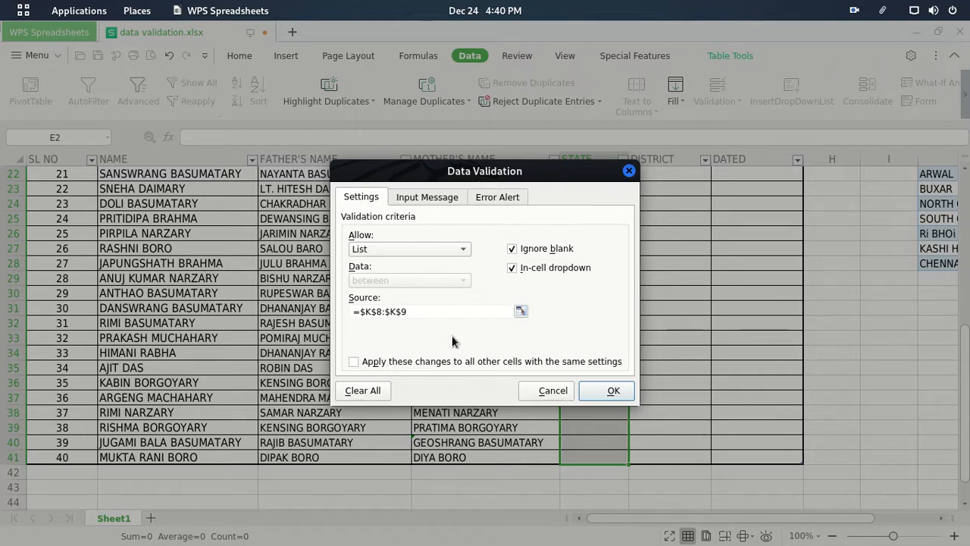
left_click(457, 252)
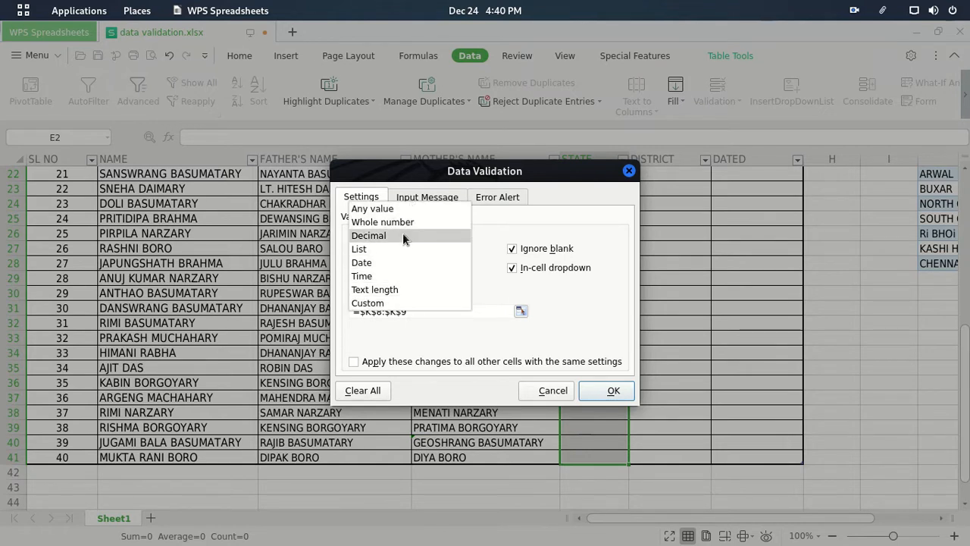
left_click(395, 250)
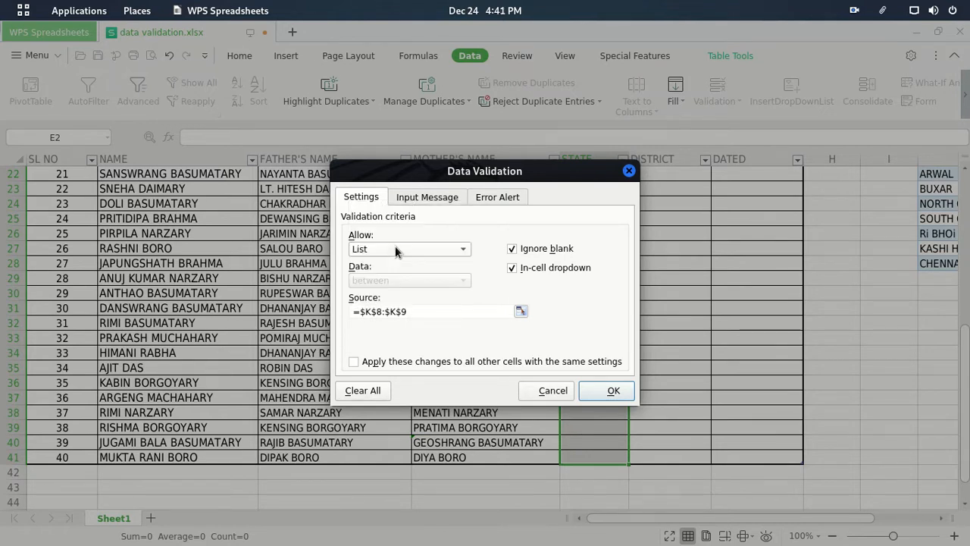
- Set the State validation source to the four state names in =$K$8:$K$11 and apply the rule
left_click(521, 311)
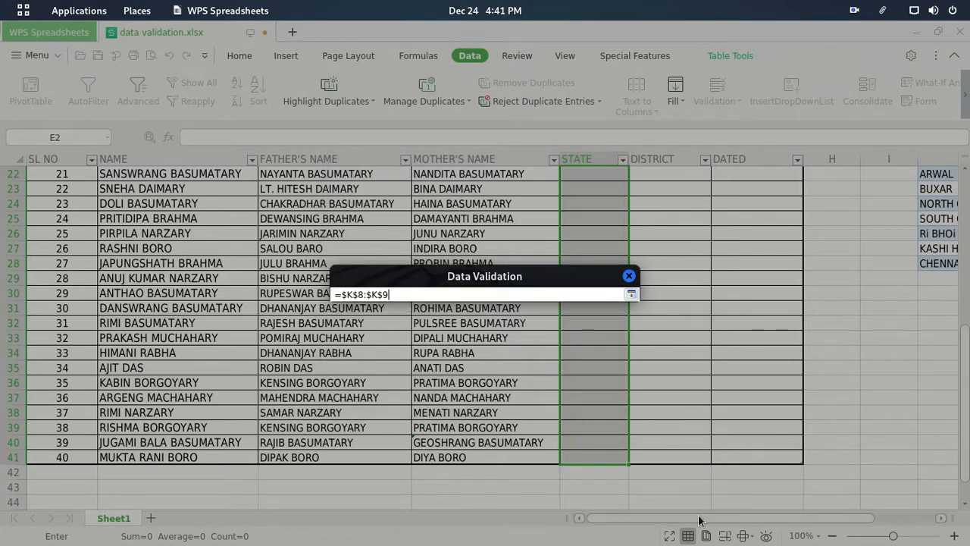
left_click_drag(698, 523, 754, 522)
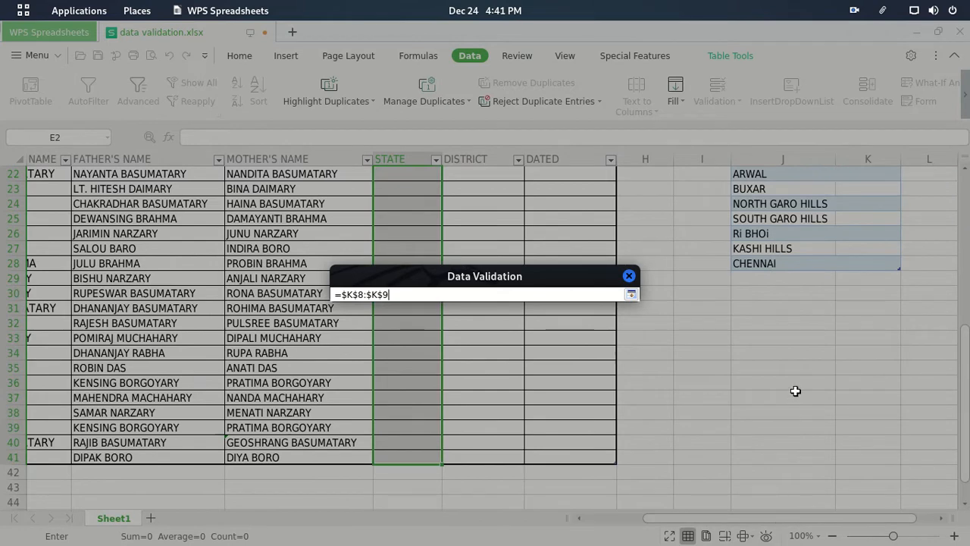
scroll(795, 390, "up", 3)
scroll(795, 389, "up", 3)
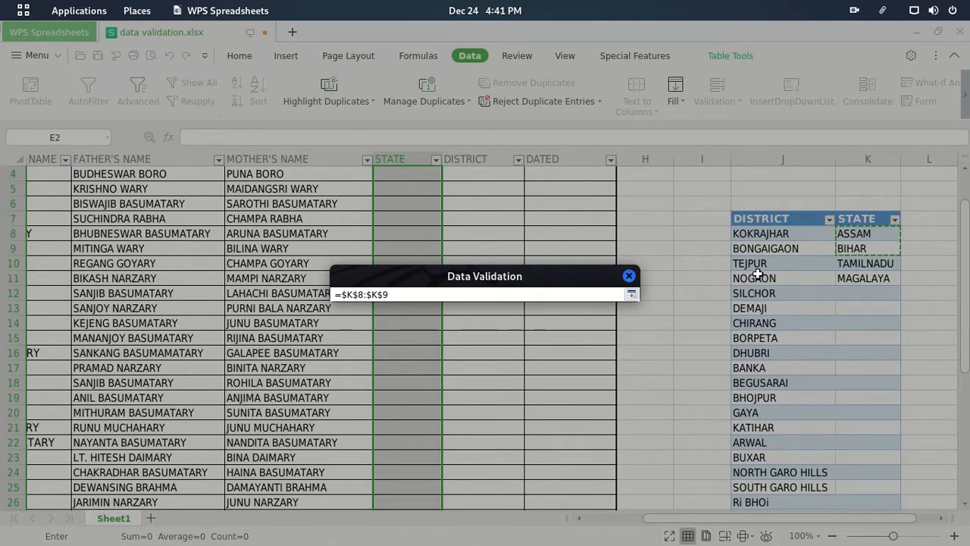
left_click(849, 233)
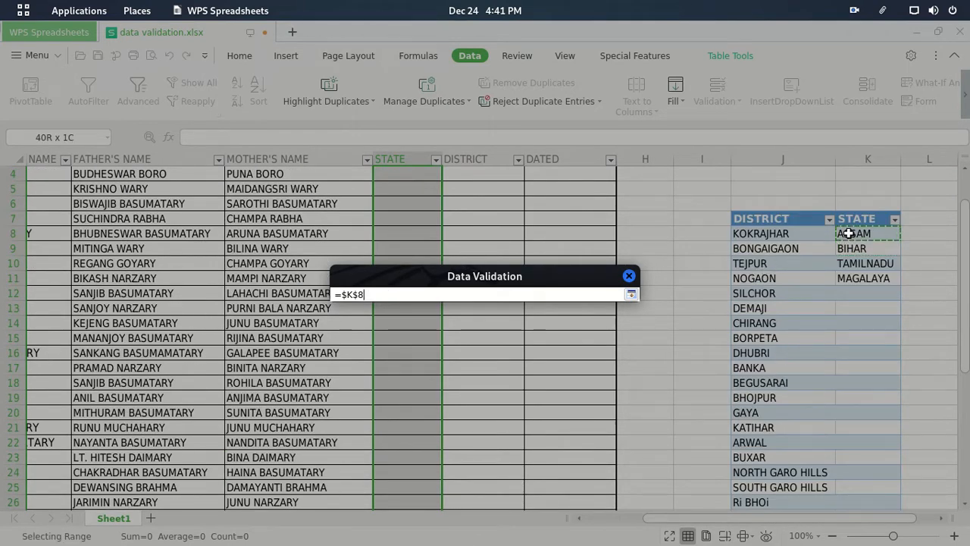
left_click_drag(849, 233, 851, 278)
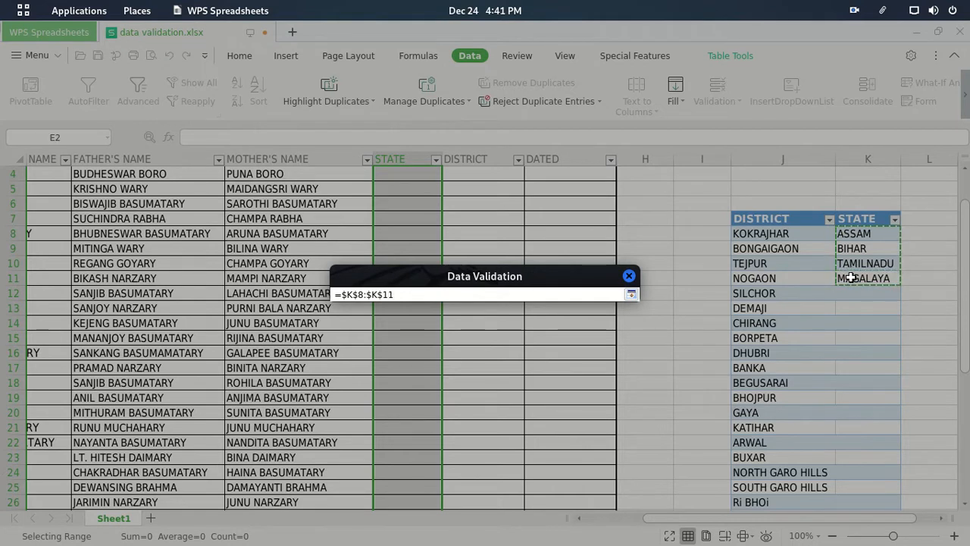
left_click(629, 296)
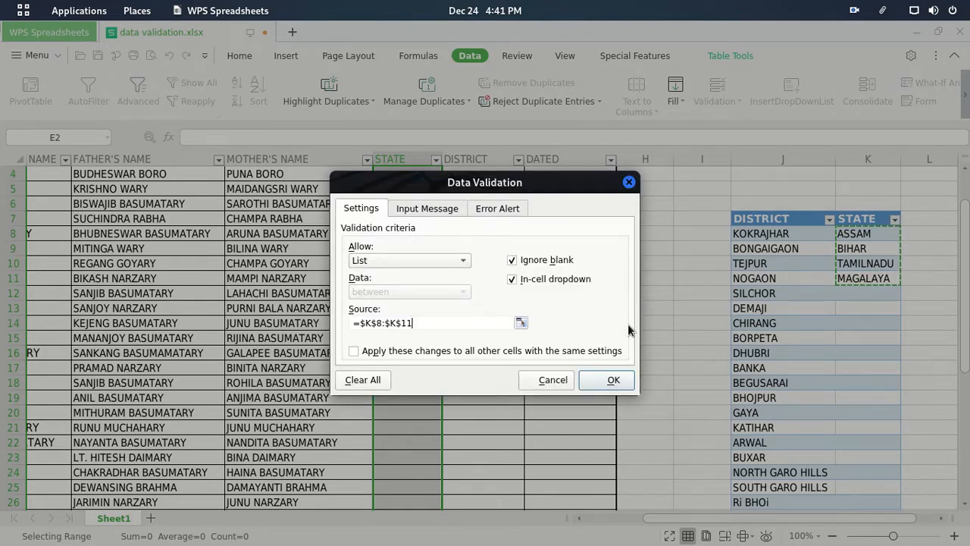
left_click(613, 380)
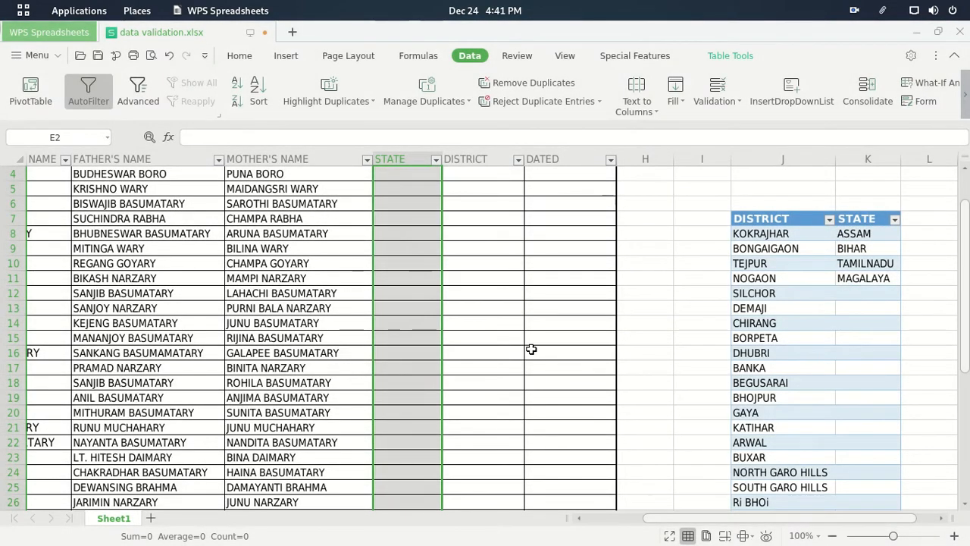
- Choose ASSAM for State cell E2 and MAGALAYA for E3 from their in-cell dropdown lists
scroll(532, 348, "up", 1)
left_click(451, 251)
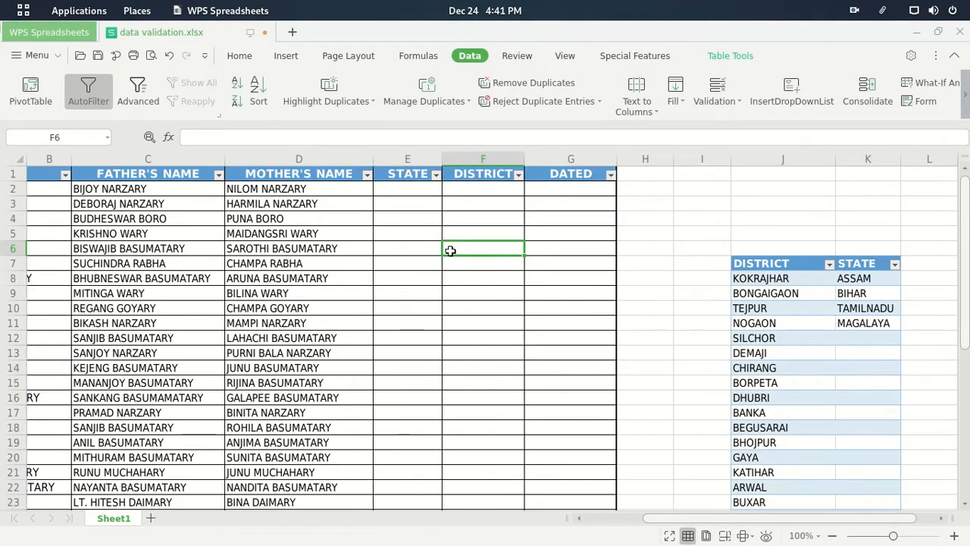
left_click(431, 194)
left_click(447, 193)
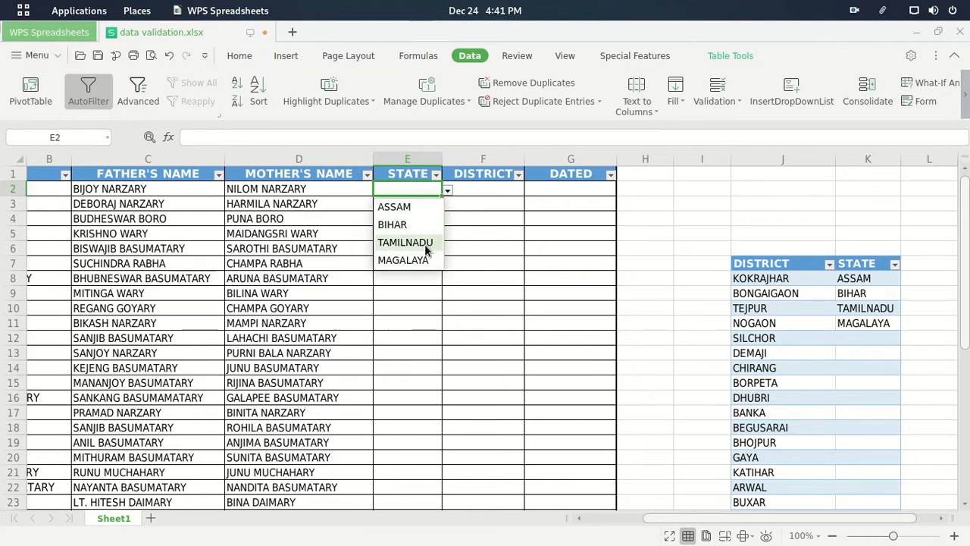
left_click(419, 212)
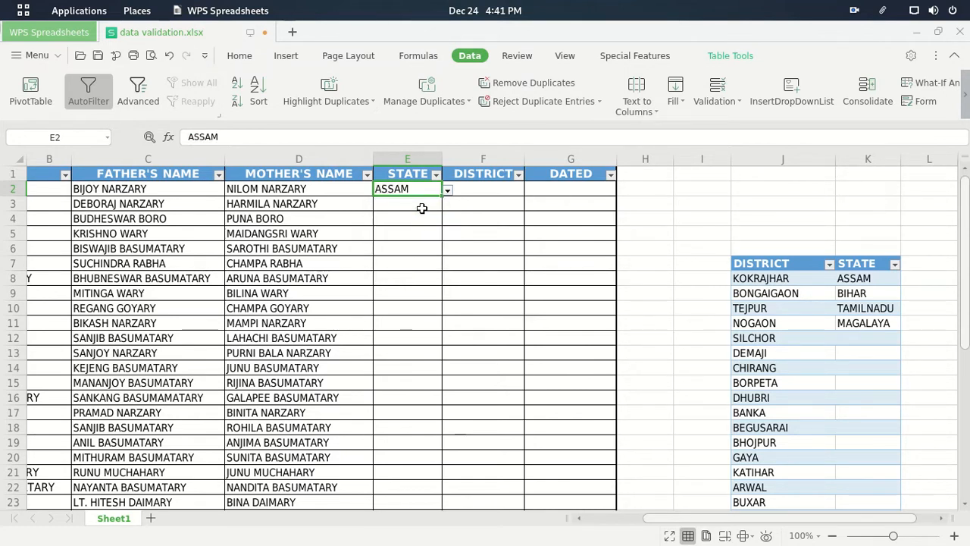
left_click(422, 206)
left_click(447, 205)
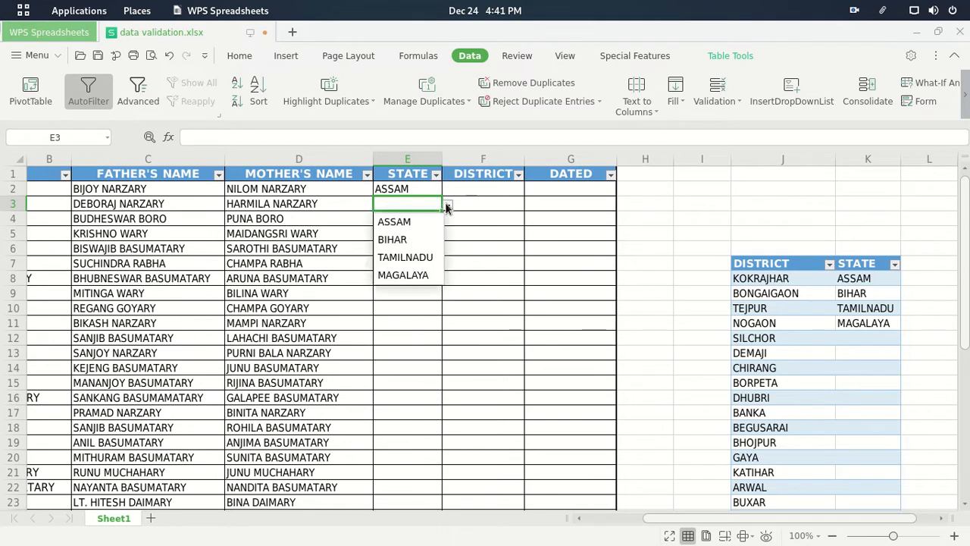
left_click(405, 275)
- Choose ASSAM for State cell E4 and TAMILNADU for E16 from their in-cell dropdown lists
left_click(410, 223)
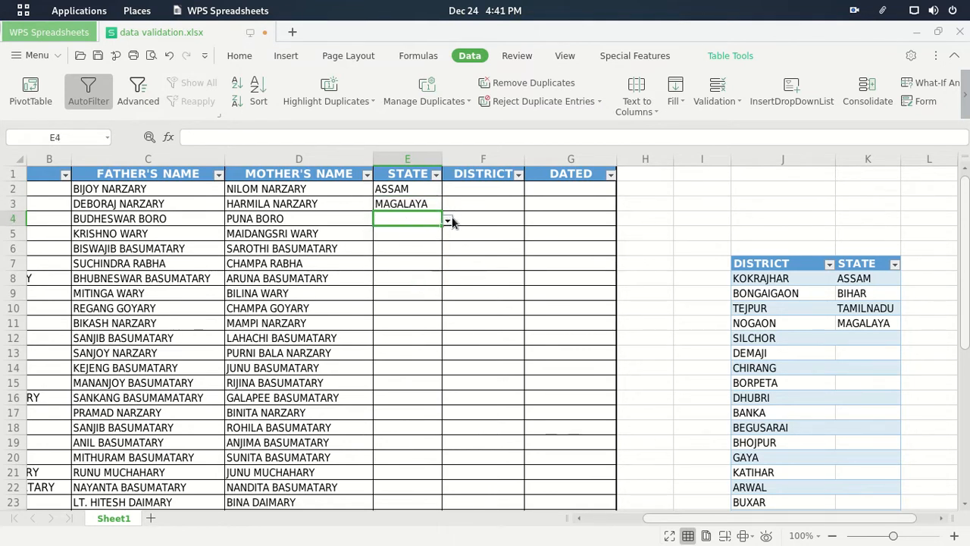
left_click(449, 220)
left_click(425, 239)
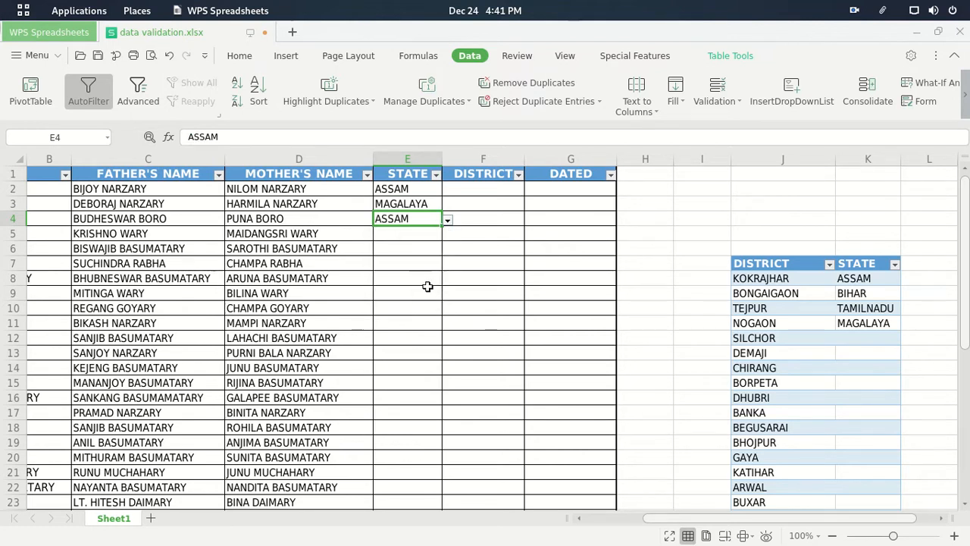
left_click(429, 396)
left_click(449, 398)
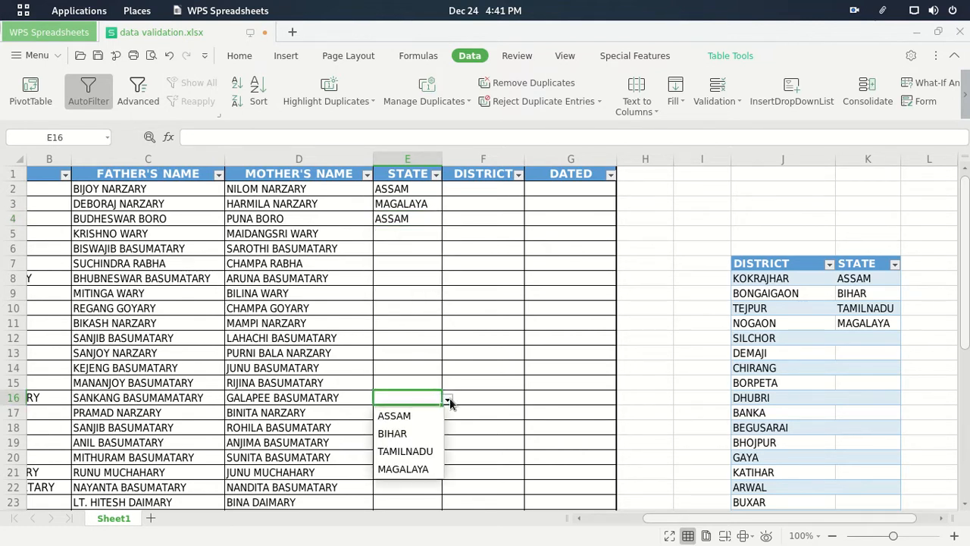
left_click(428, 452)
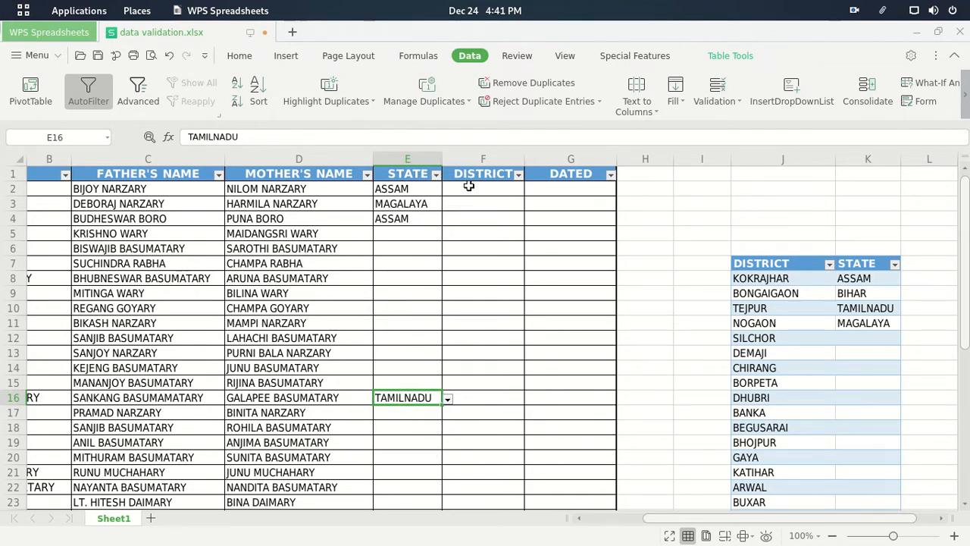
- Open data validation for the District cells F2 through F41 and set the allowed type to List
left_click_drag(469, 185, 485, 503)
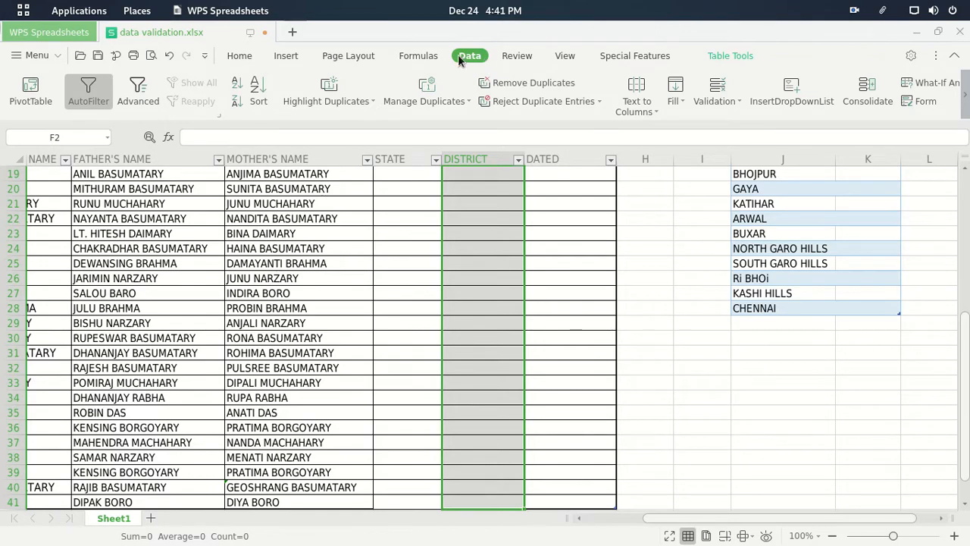
left_click(341, 59)
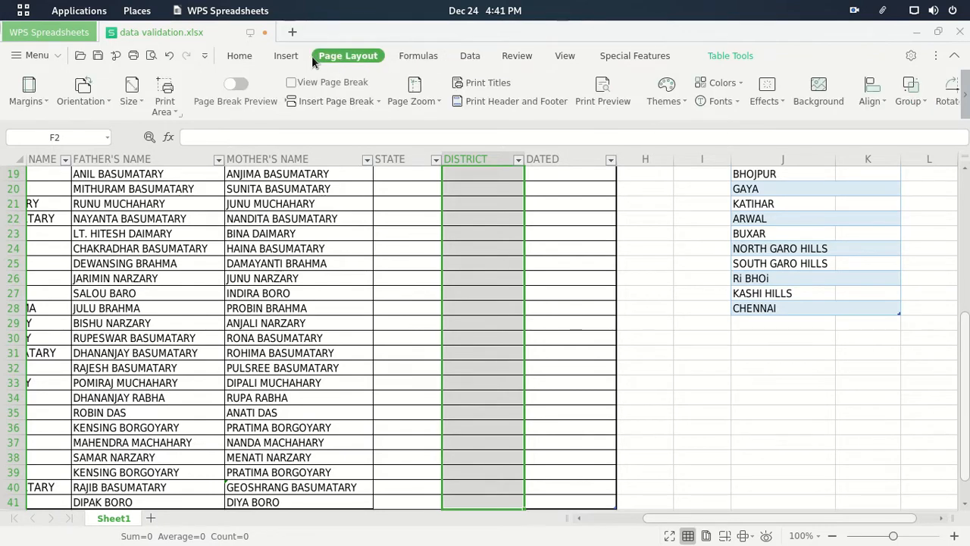
left_click(285, 57)
left_click(249, 59)
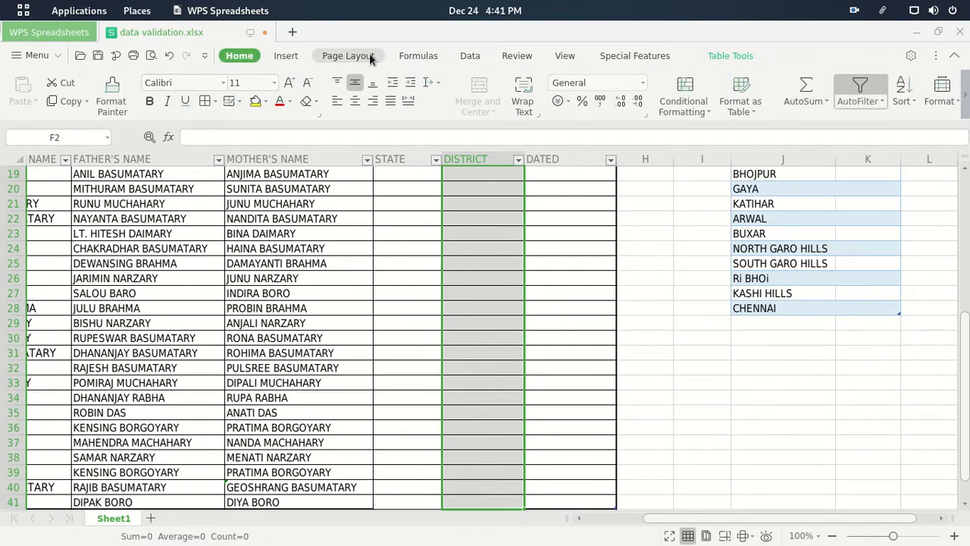
left_click(476, 58)
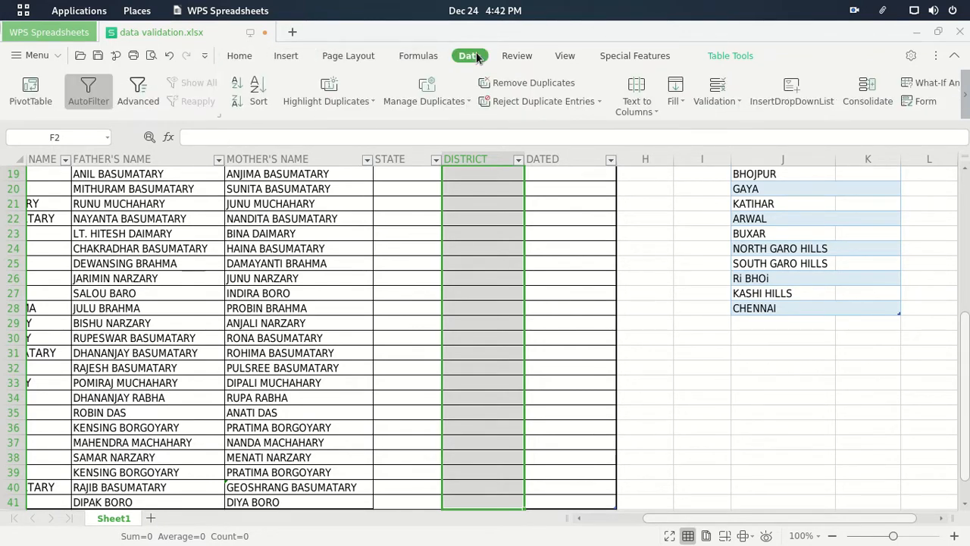
left_click(733, 97)
left_click(734, 119)
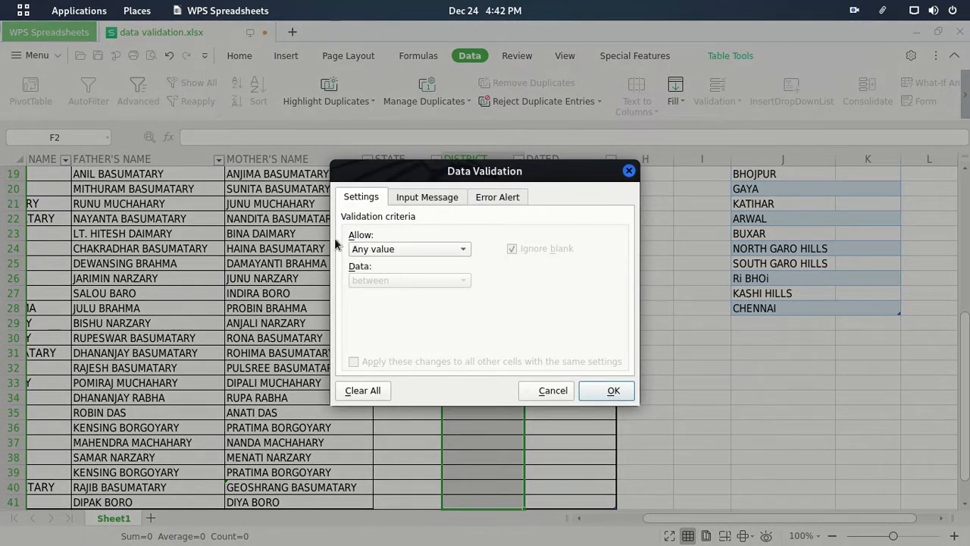
left_click(459, 249)
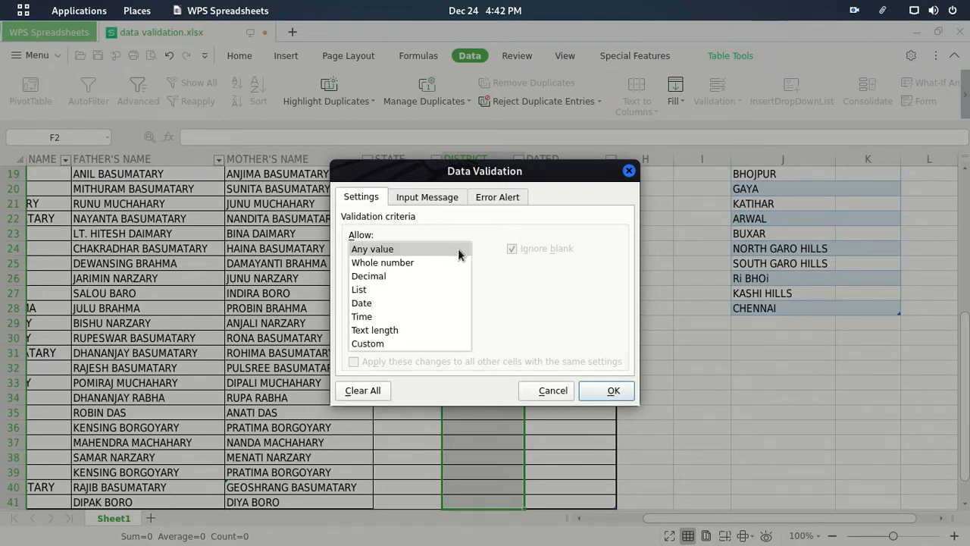
left_click(381, 290)
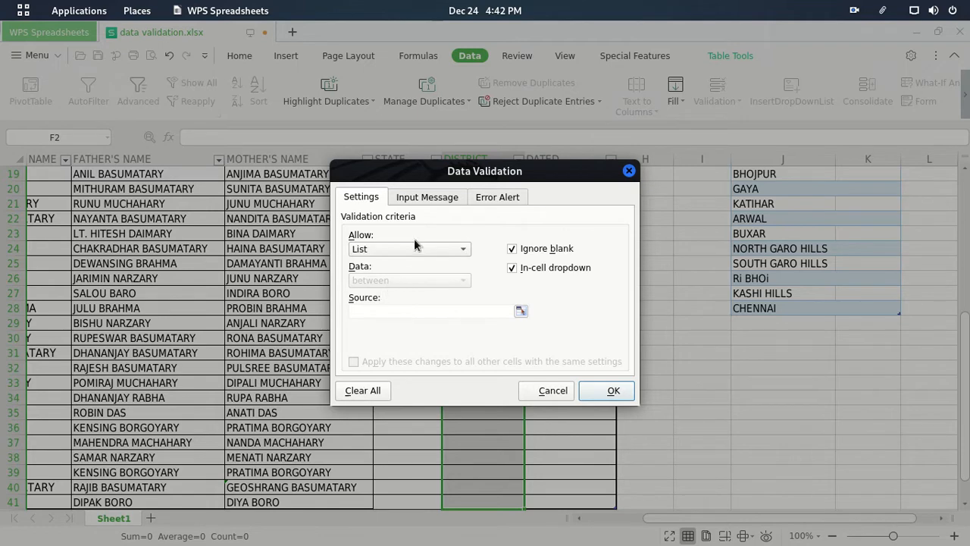
- Set the District validation source to the district names in =$J$8:$J$28 and apply the rule
left_click(521, 311)
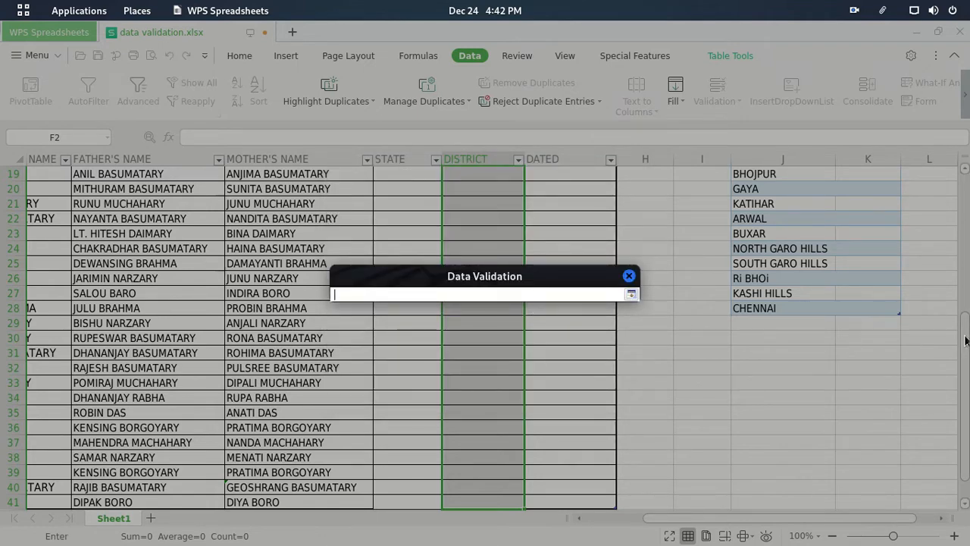
scroll(963, 334, "up", 5)
scroll(963, 333, "up", 1)
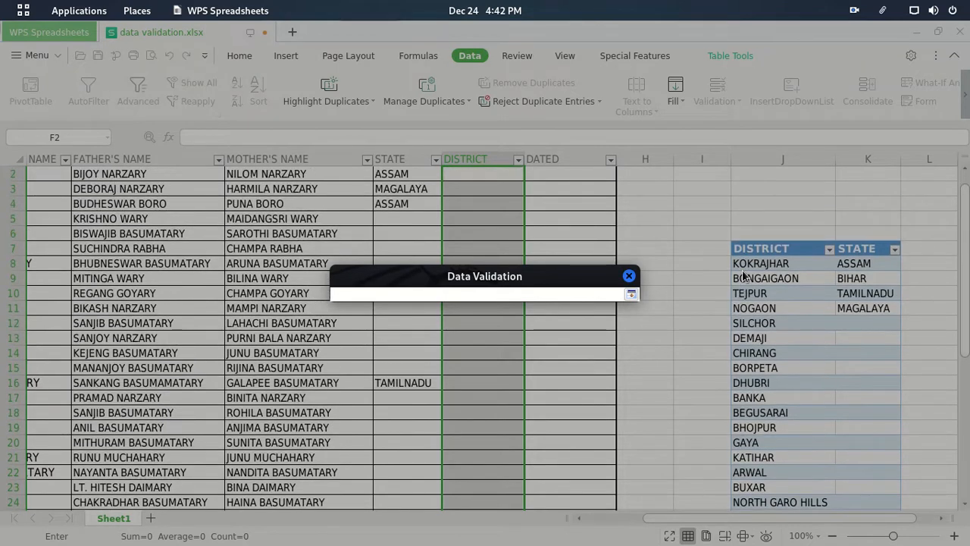
left_click_drag(753, 263, 758, 457)
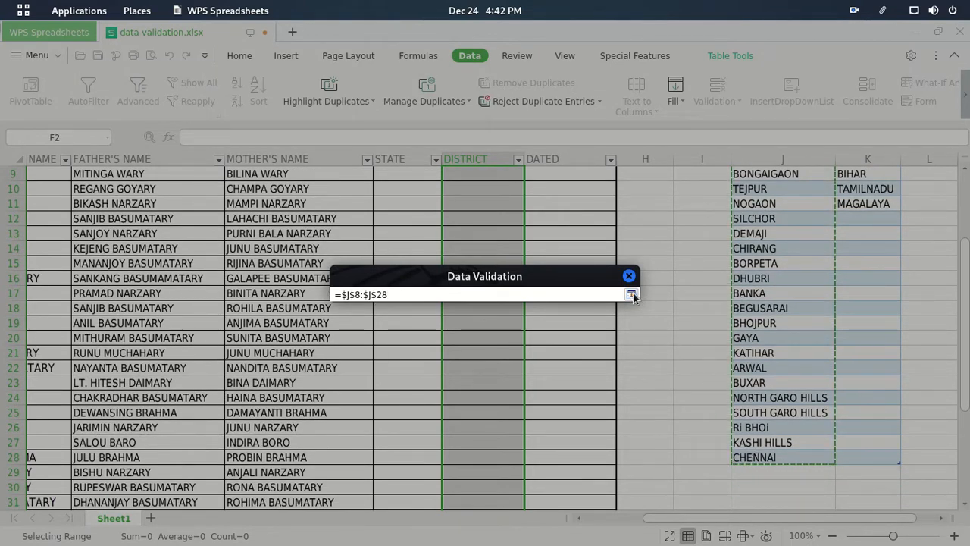
left_click(631, 293)
left_click(610, 382)
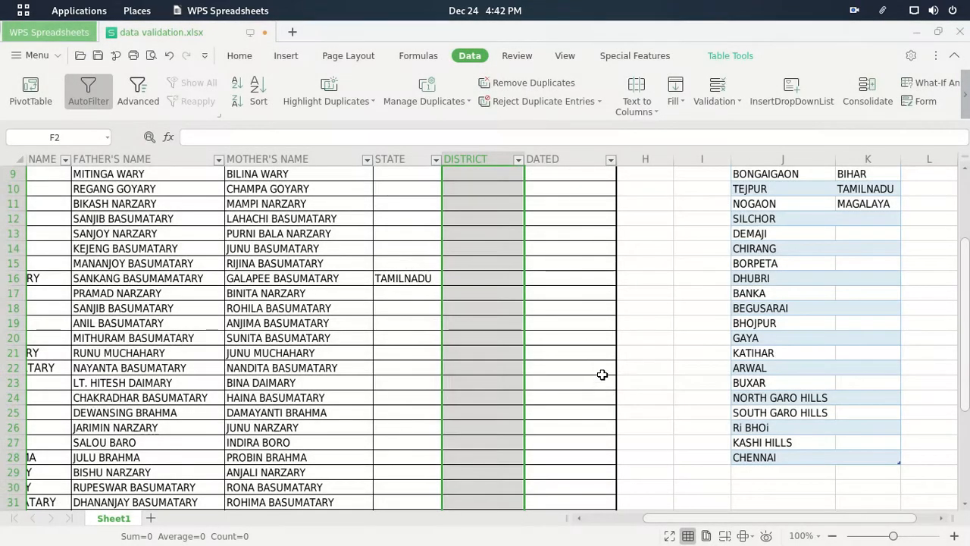
- Choose BONGAIGAON for District cell F2 from its in-cell dropdown list
left_click(535, 253)
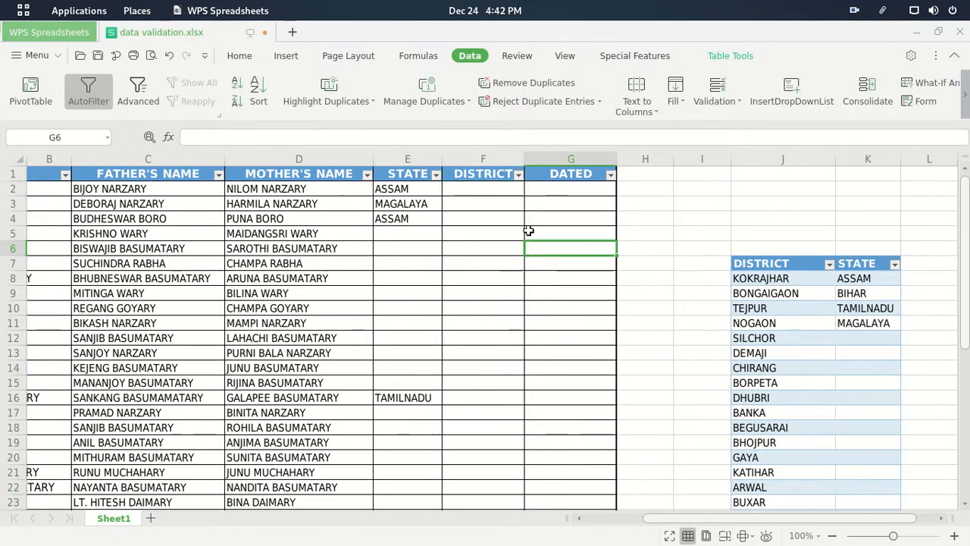
left_click(470, 190)
left_click(529, 191)
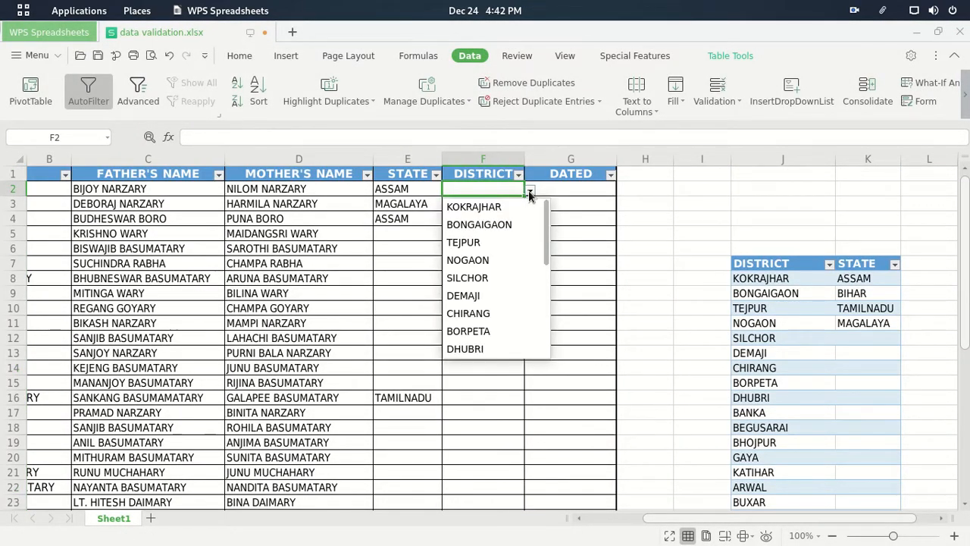
left_click(503, 225)
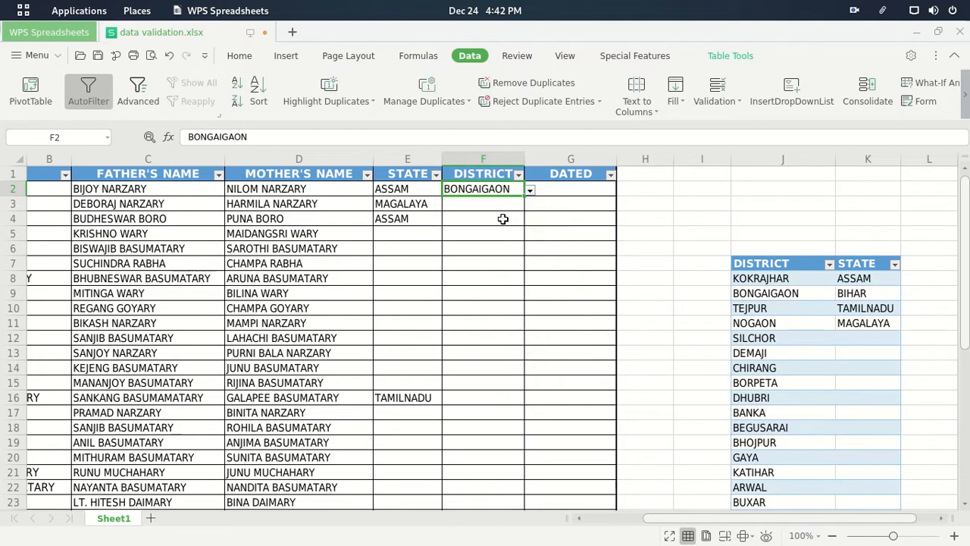
- Choose SOUTH GARO HILLS for District cell F3 from its in-cell dropdown list
left_click(501, 210)
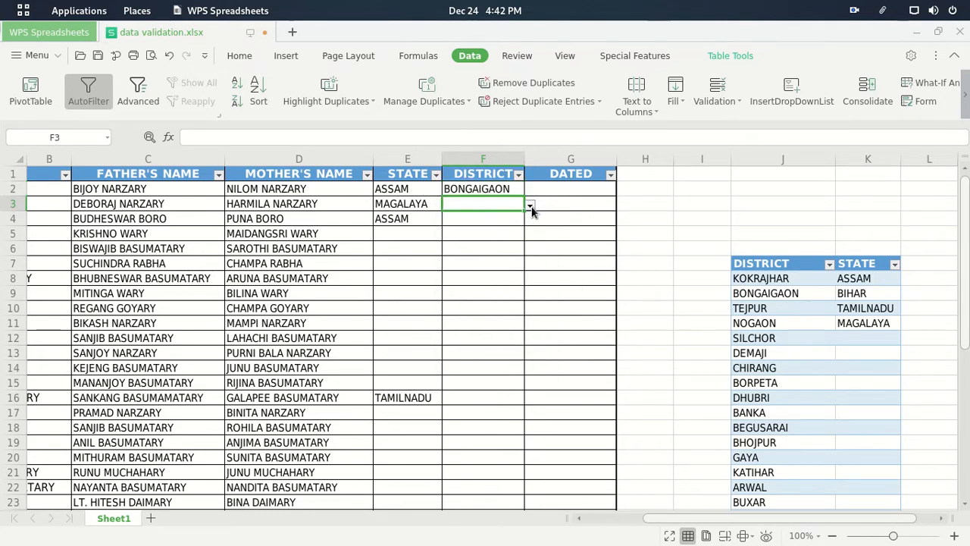
left_click(530, 207)
scroll(486, 361, "down", 1)
scroll(485, 362, "down", 4)
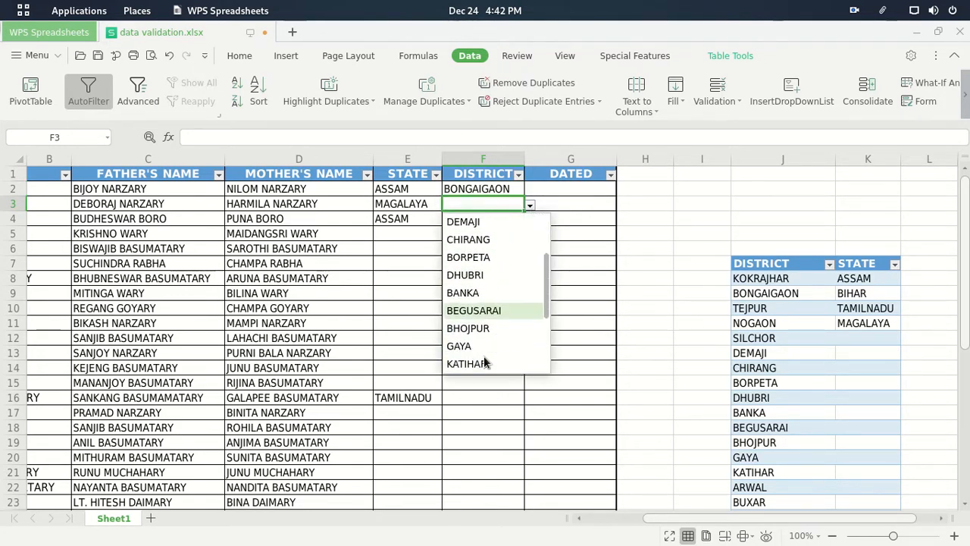
scroll(481, 357, "down", 1)
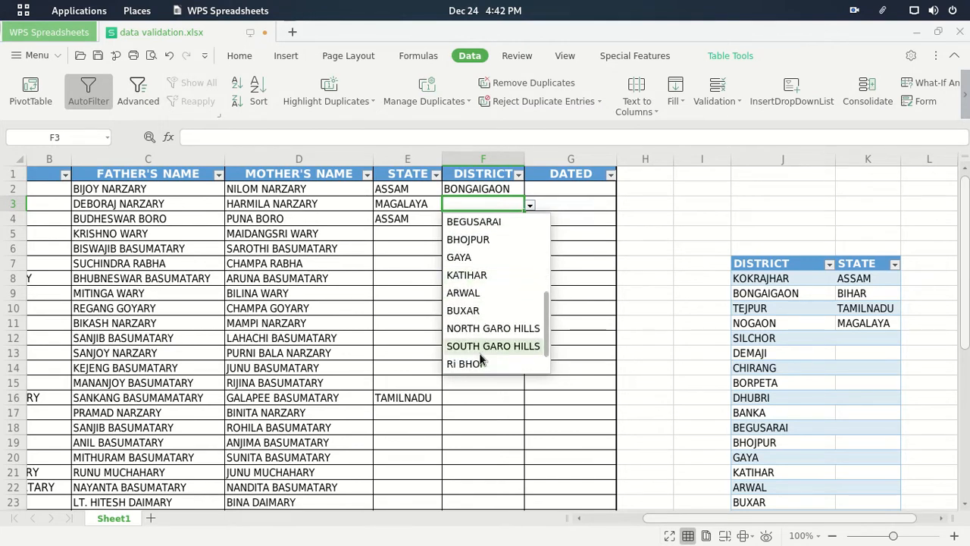
left_click(484, 348)
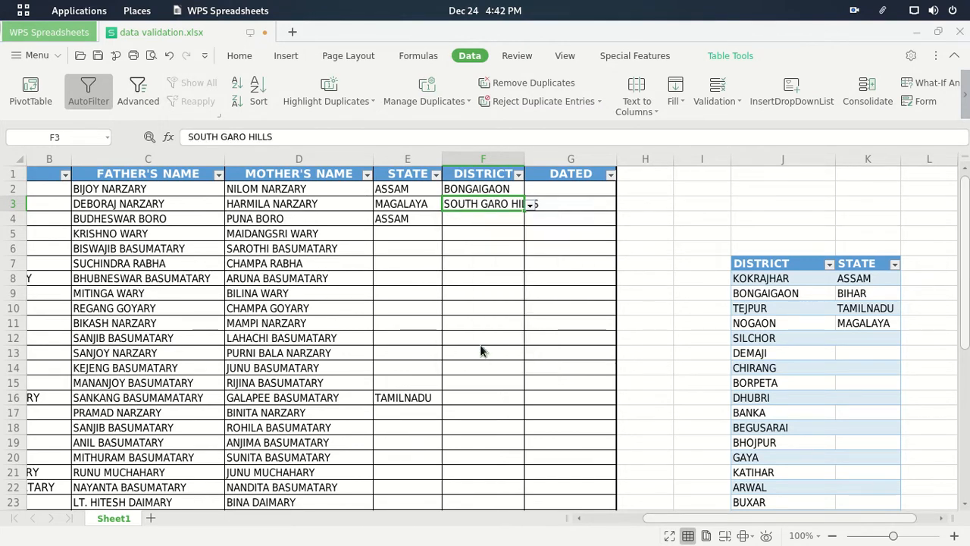
- Choose TEJPUR for District cell F4 and BUXAR for F16 from their in-cell dropdown lists
left_click(465, 220)
left_click(529, 220)
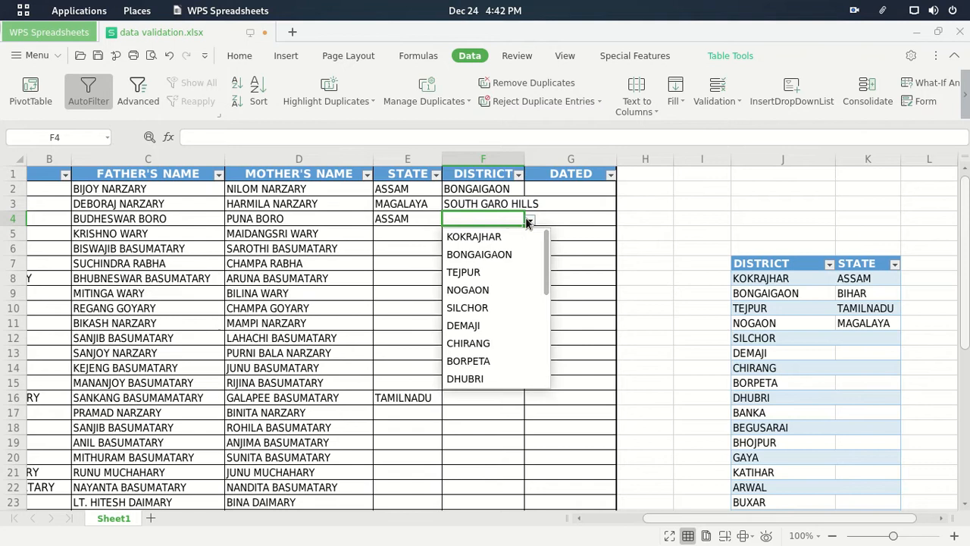
left_click(489, 274)
left_click(471, 396)
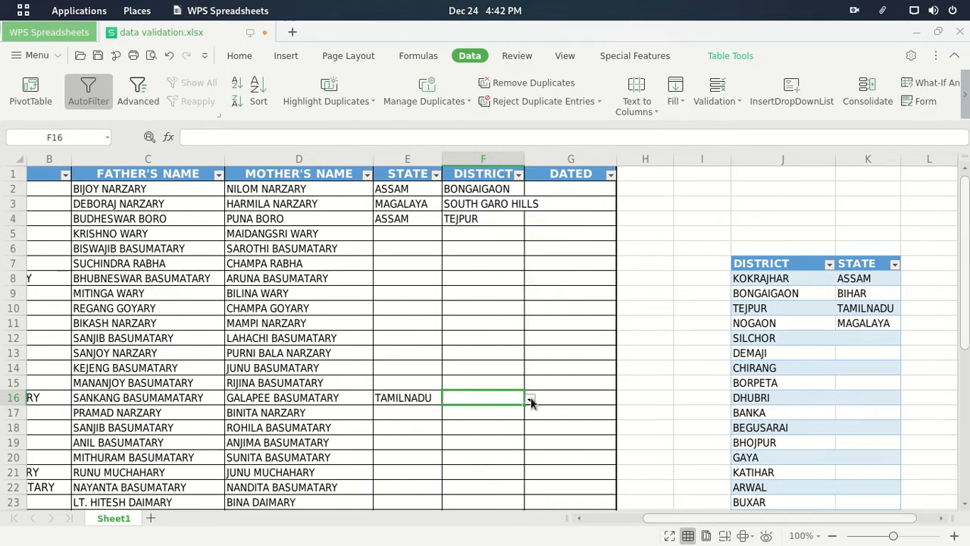
left_click(531, 398)
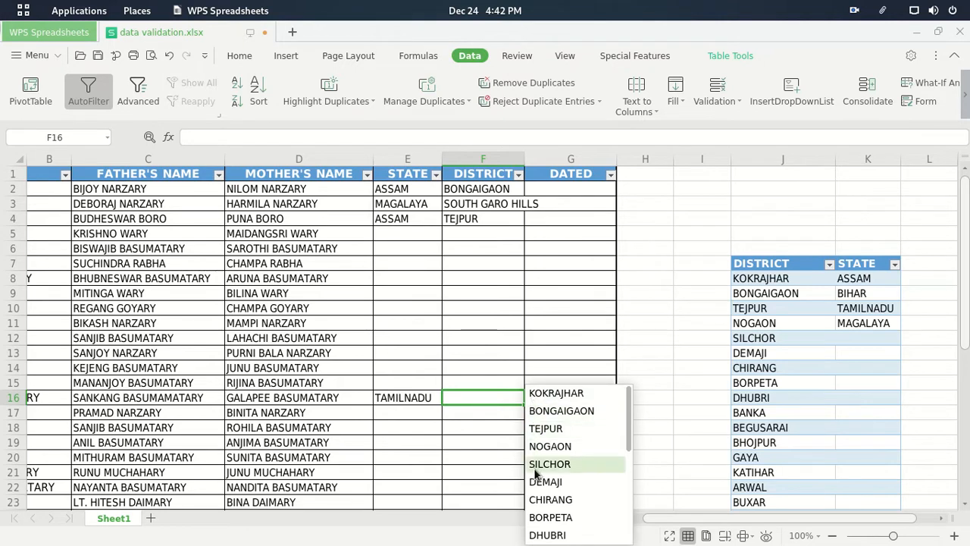
scroll(534, 464, "down", 2)
scroll(535, 475, "down", 3)
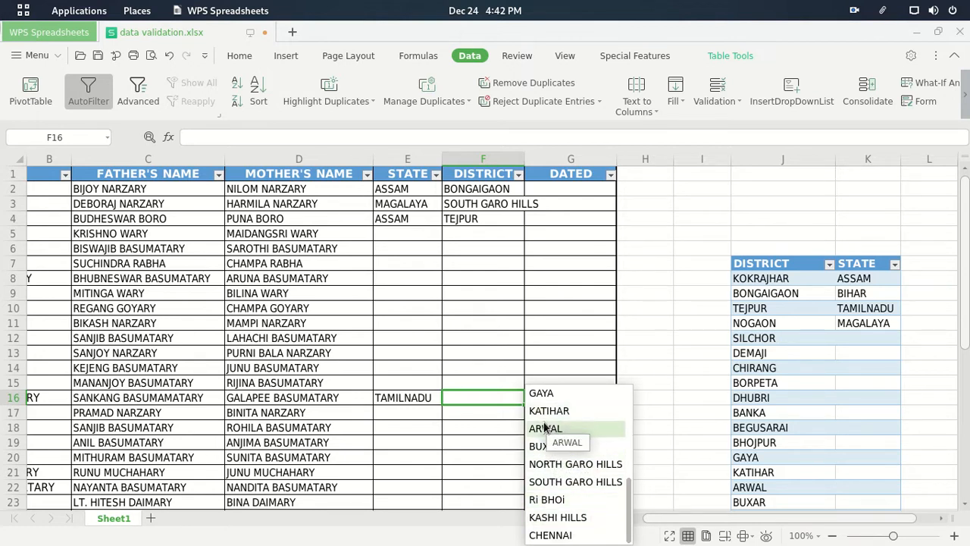
left_click(544, 447)
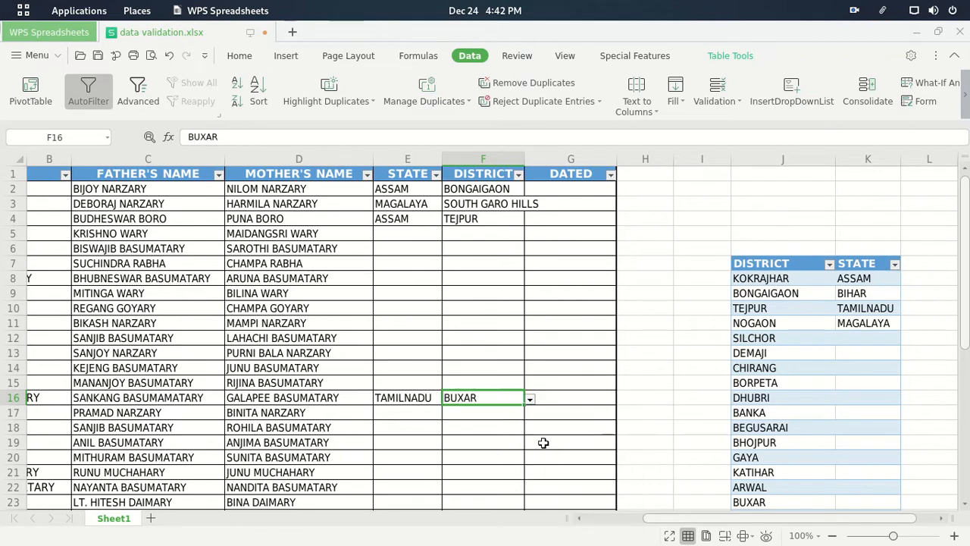
- Choose TAMILNADU for State cell E17 from its in-cell dropdown list
left_click(389, 414)
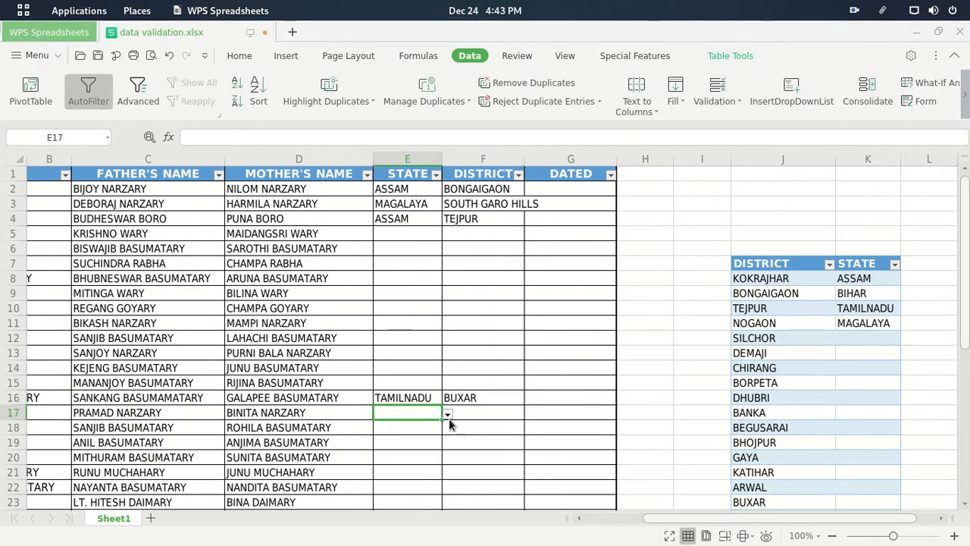
left_click(449, 415)
left_click(433, 466)
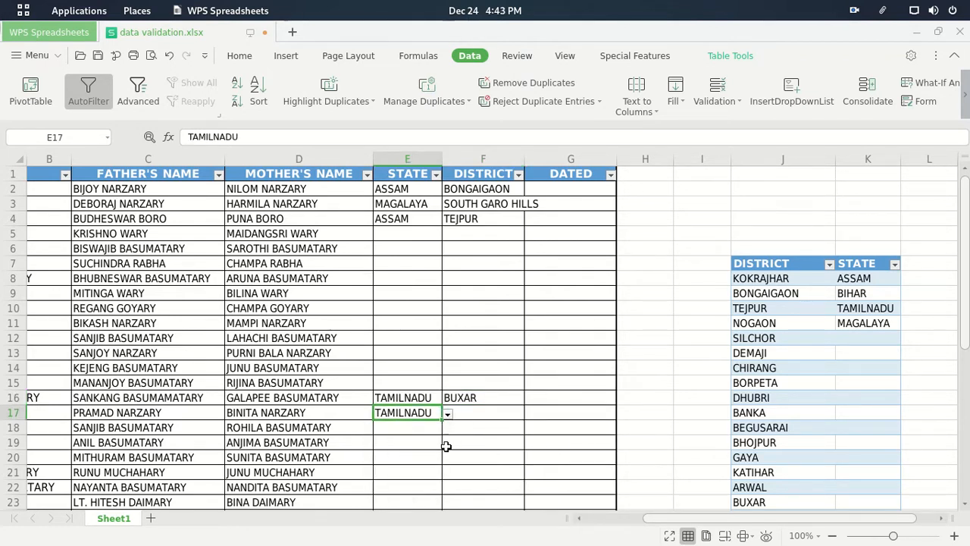
- Choose ARWAL for District cell F17 from its dropdown list and fit the District column's width to its contents
left_click(494, 413)
left_click(530, 416)
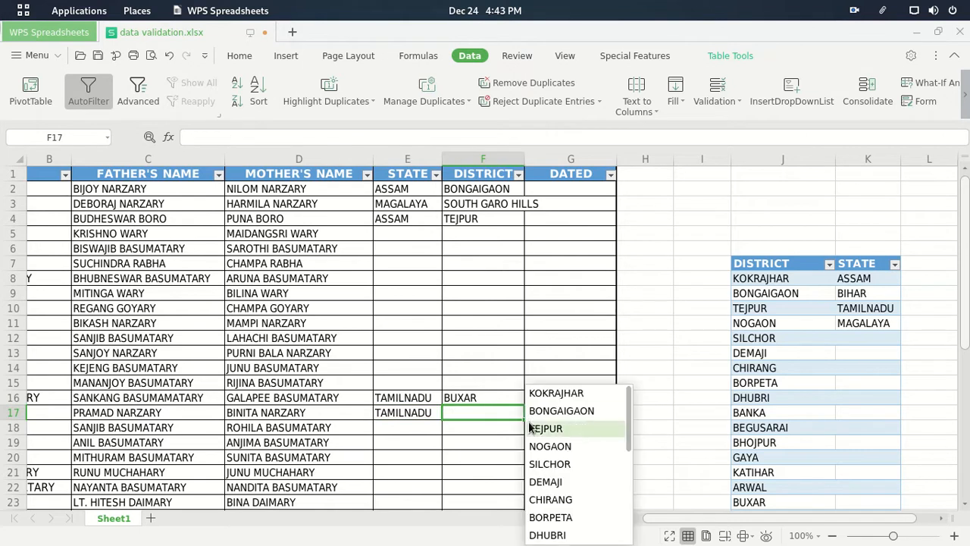
scroll(532, 516, "down", 2)
scroll(533, 530, "down", 1)
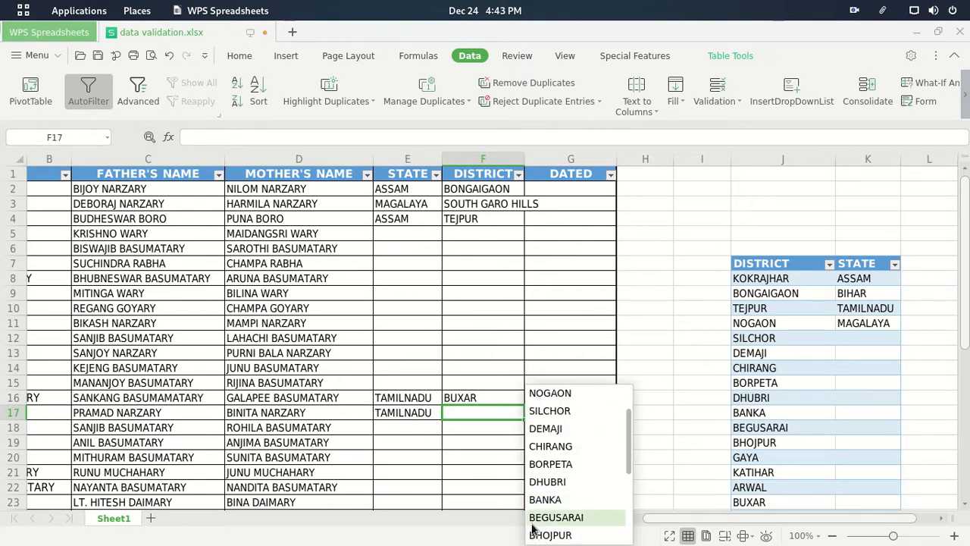
scroll(549, 524, "down", 1)
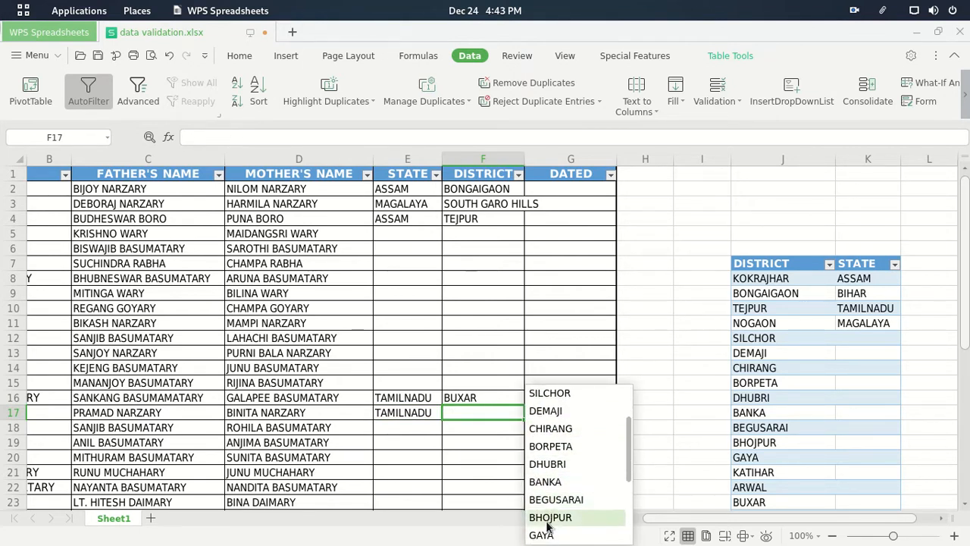
scroll(549, 523, "down", 3)
scroll(549, 523, "down", 1)
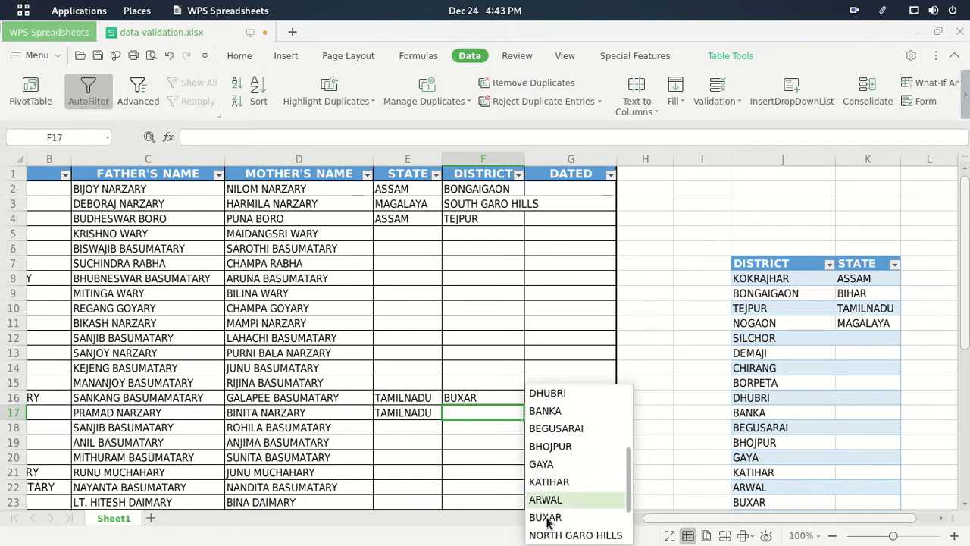
left_click(549, 500)
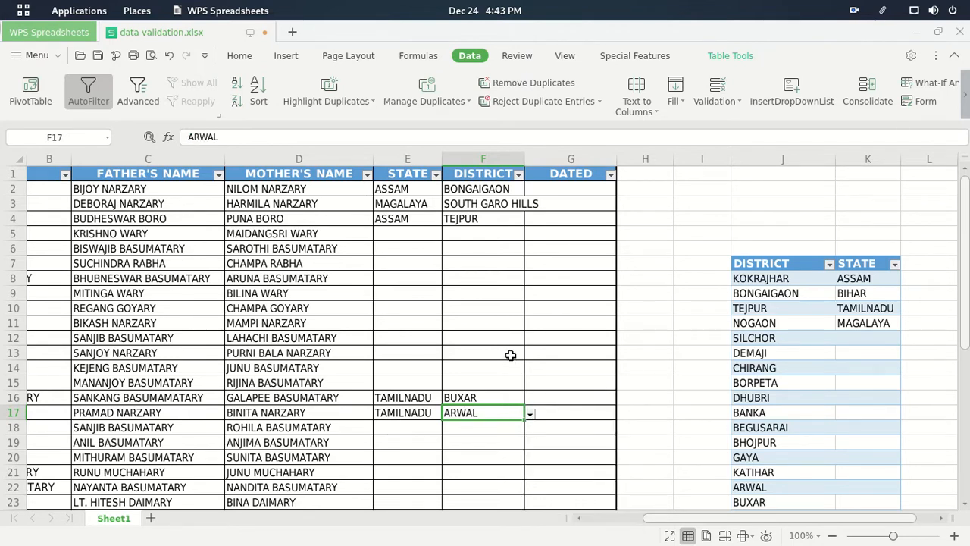
double_click(524, 163)
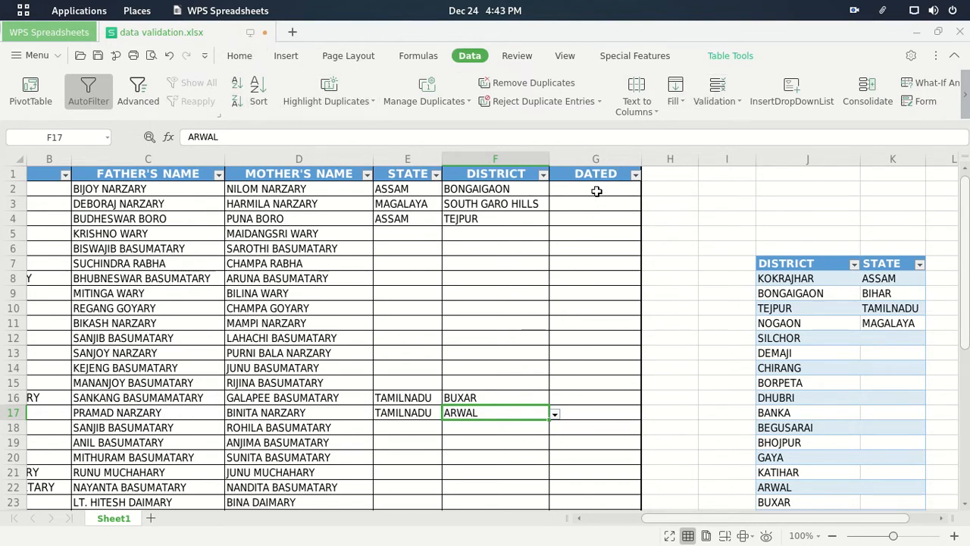
- Open data validation for the Dated cells G2 through G41 and set the allowed type to Date
left_click_drag(596, 188, 602, 474)
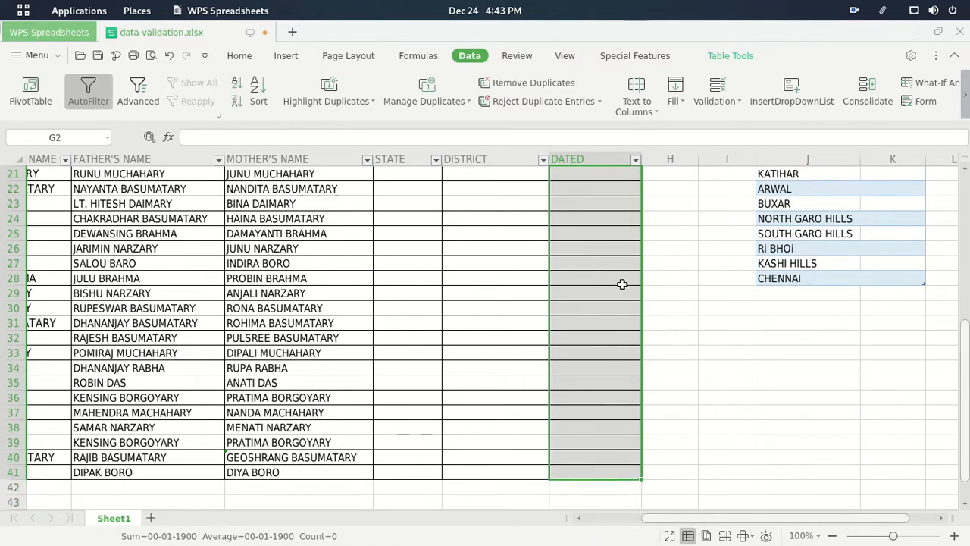
left_click(716, 87)
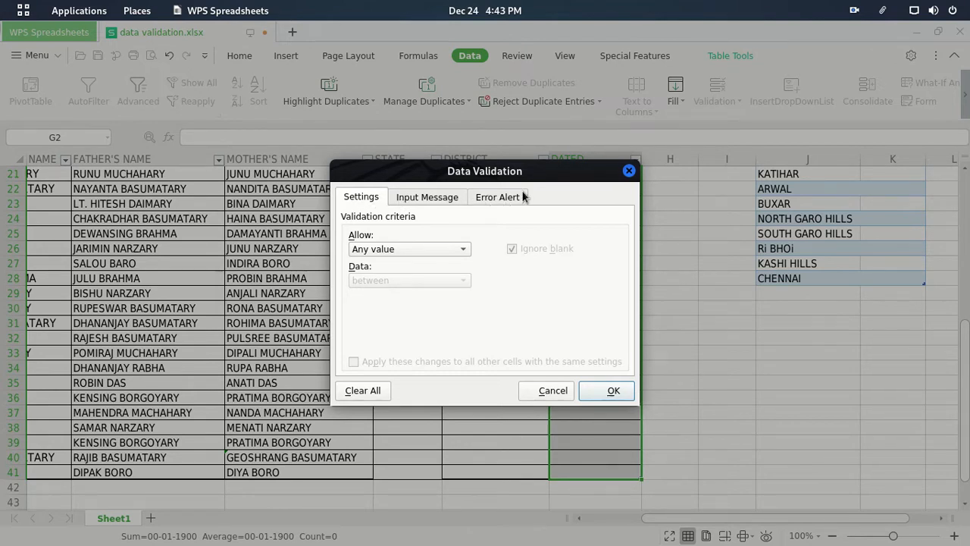
left_click(409, 198)
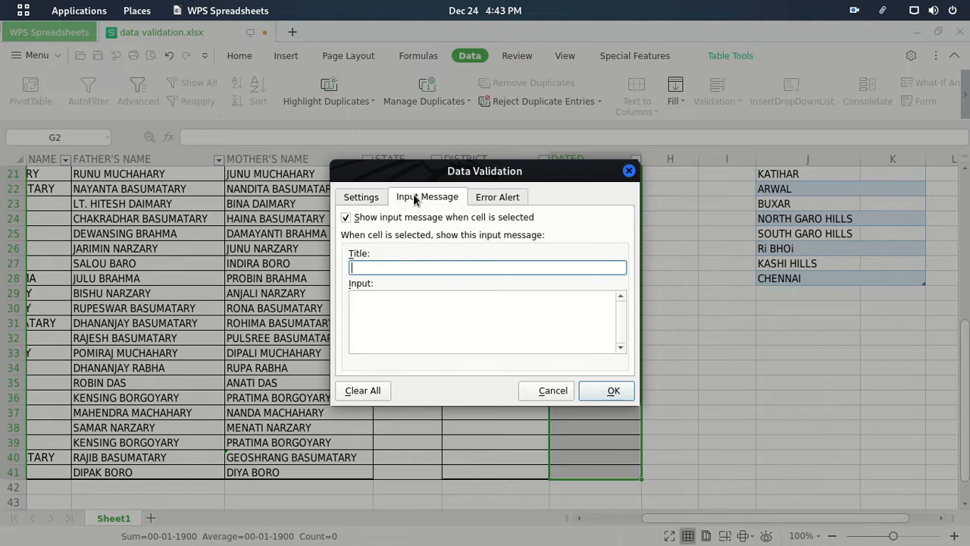
left_click(485, 199)
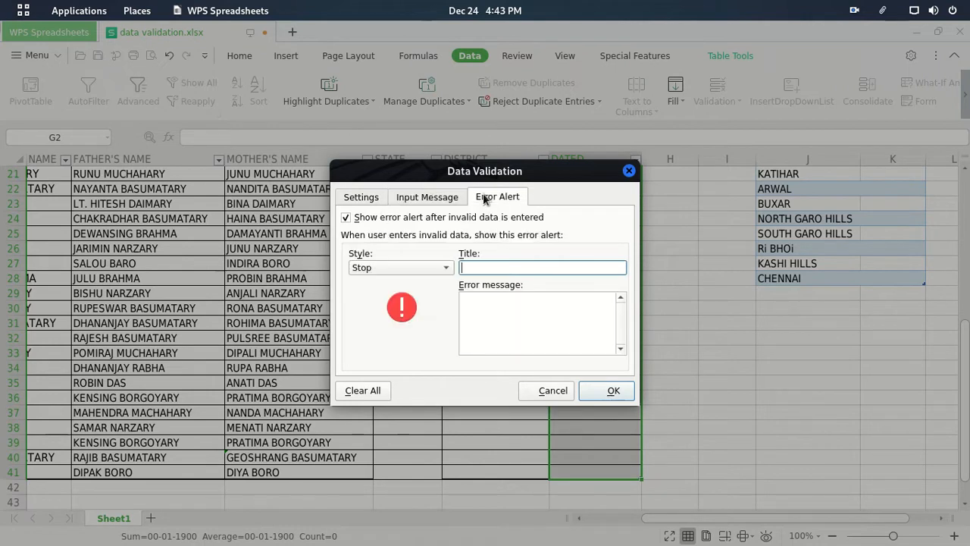
left_click(364, 198)
left_click(459, 247)
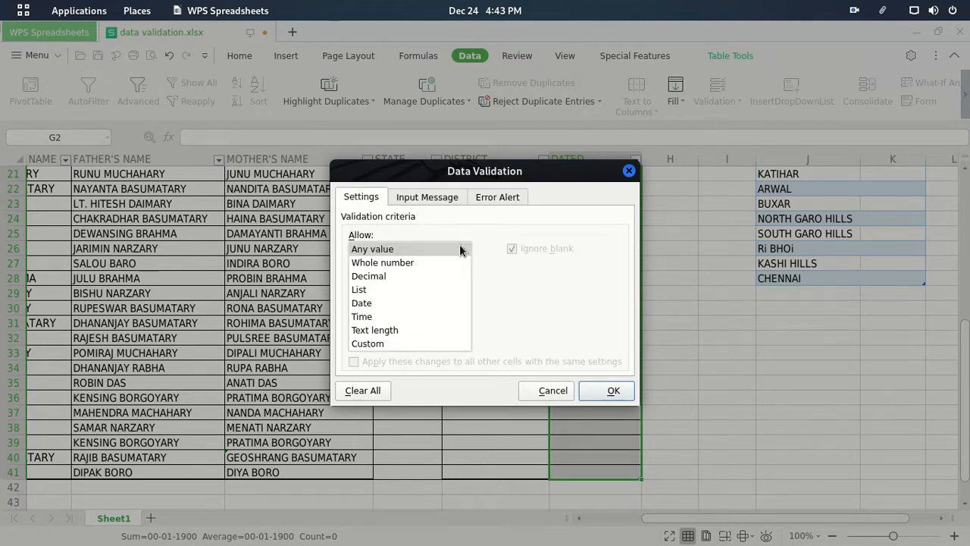
left_click(406, 305)
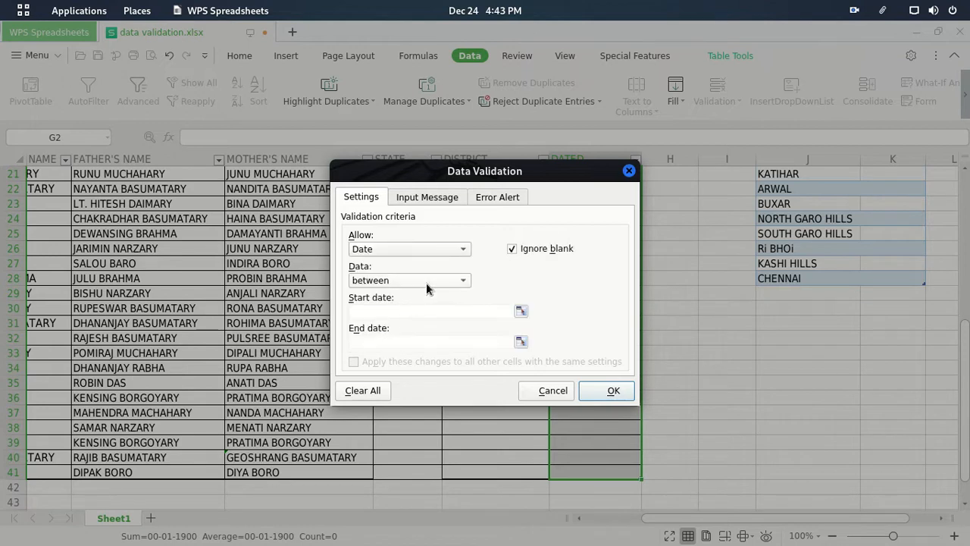
- Set the start date to 1/1/2020 and the end date to 1/1/2021, and apply the date rule
left_click(398, 310)
type("1/1/2020")
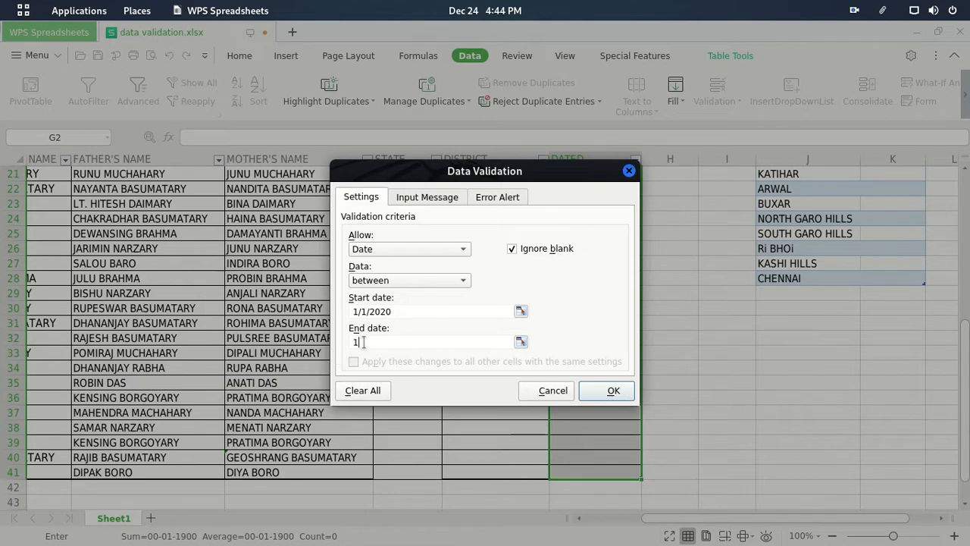
left_click(364, 342)
type("1/1/2021")
left_click(610, 392)
- Enter the date 12/2/2020 in Dated cell G2
scroll(608, 387, "up", 7)
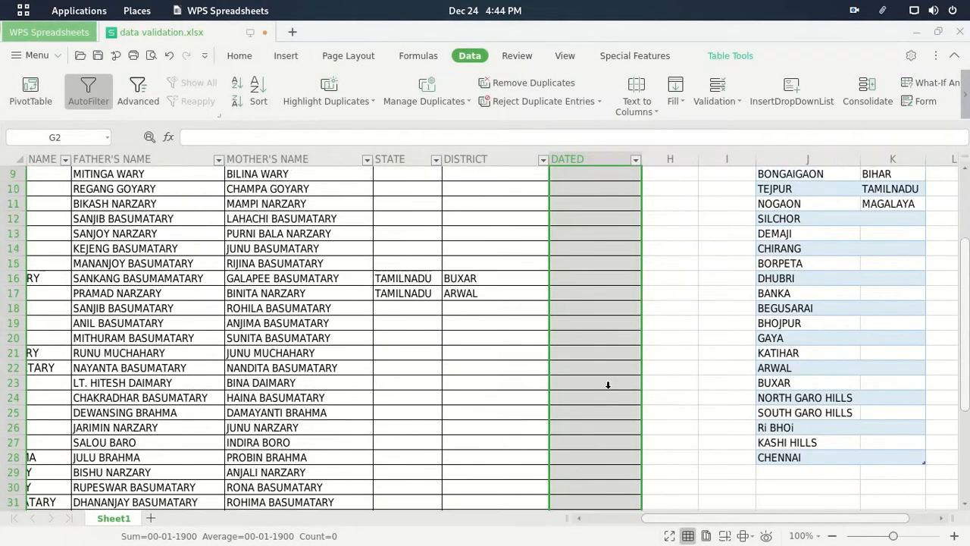
left_click(601, 191)
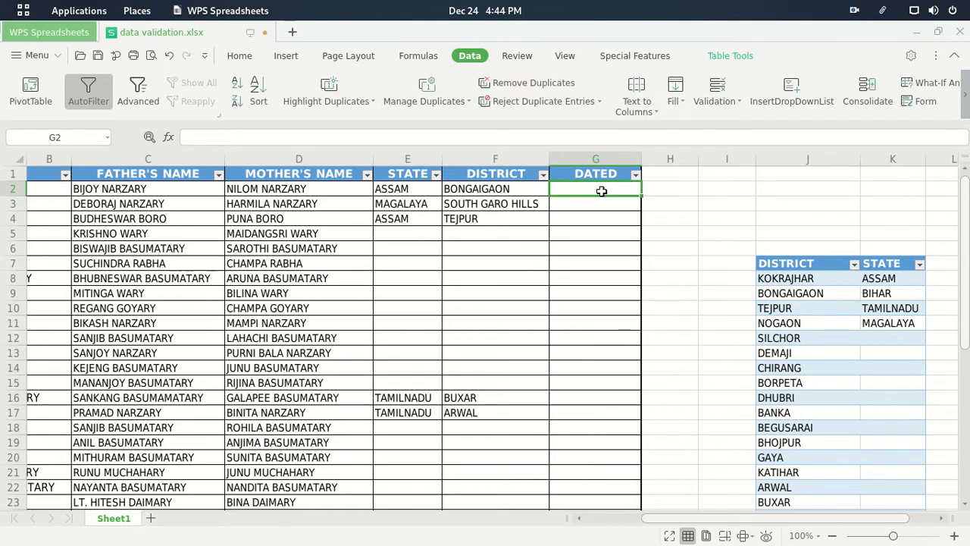
type("12")
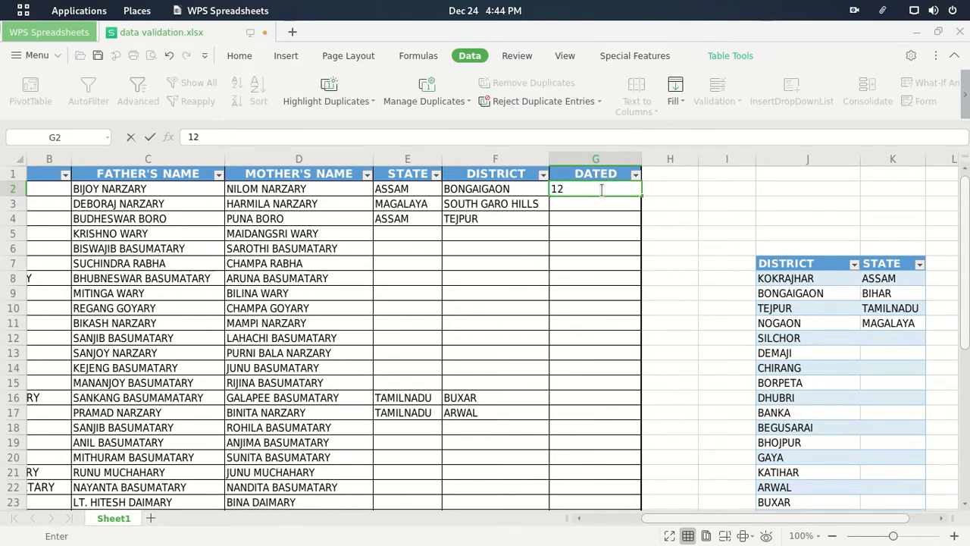
type("/2/2020")
key("Return")
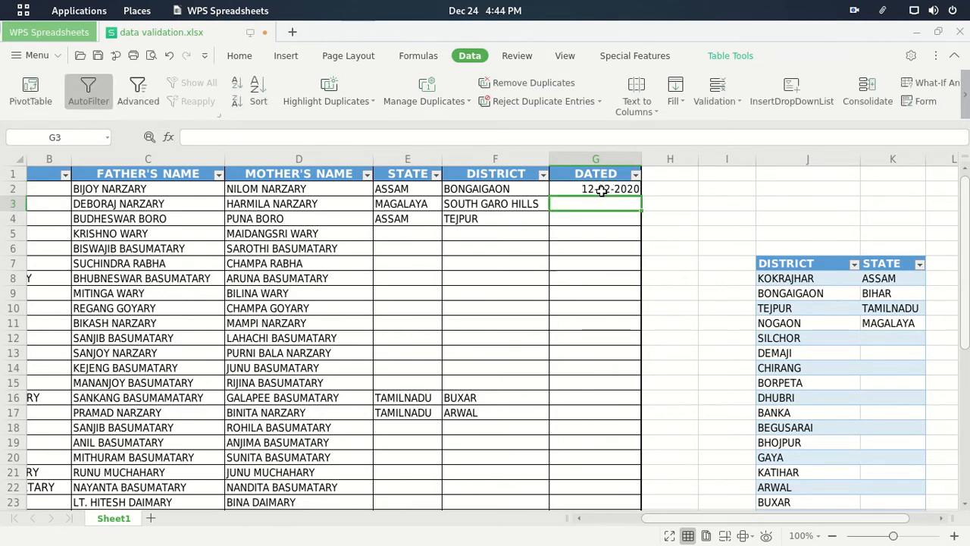
- Enter the date 23/4/2020 in Dated cell G7
left_click(593, 268)
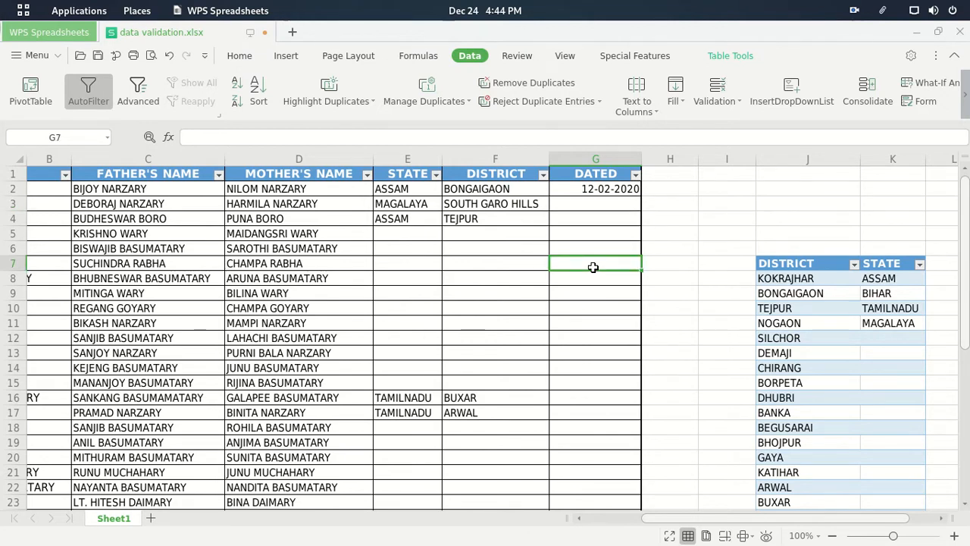
type("23")
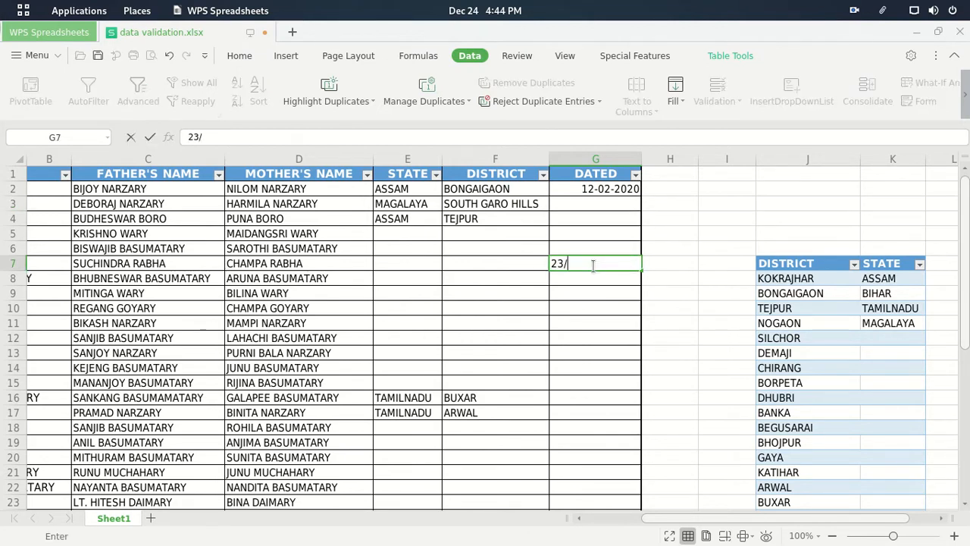
type("/4/2020")
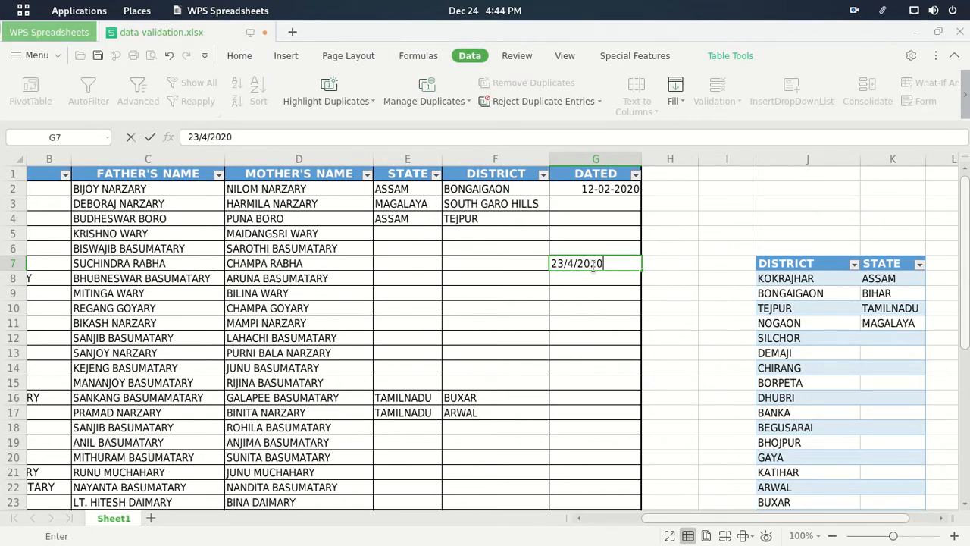
key("Return")
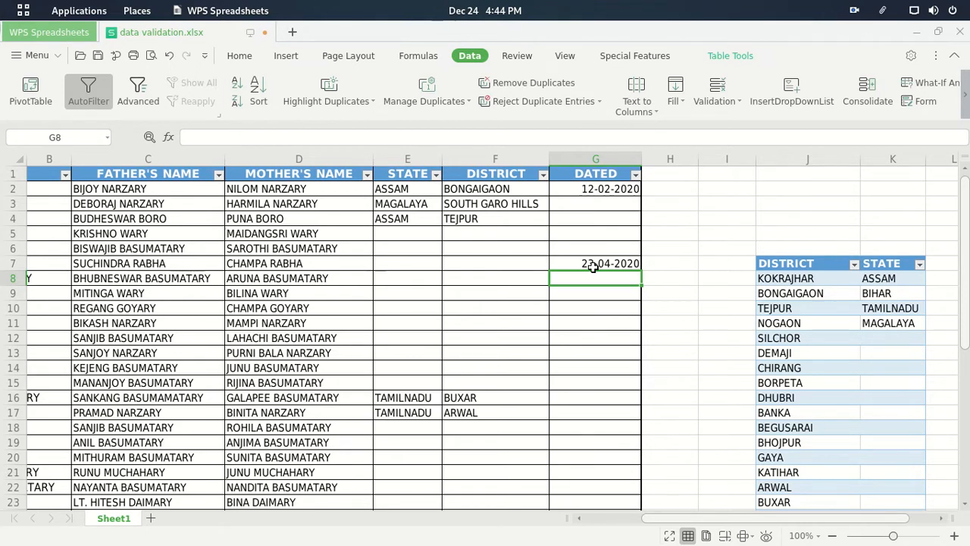
- Try to enter the out-of-range date 4/2/2022 in Dated cell G8, and cancel the entry
type("4")
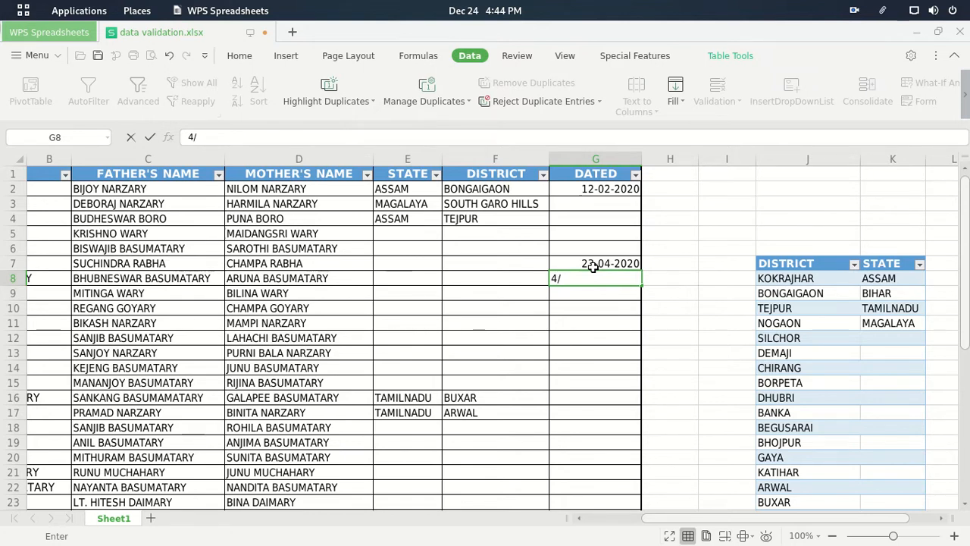
type("/2/2022")
key("Return")
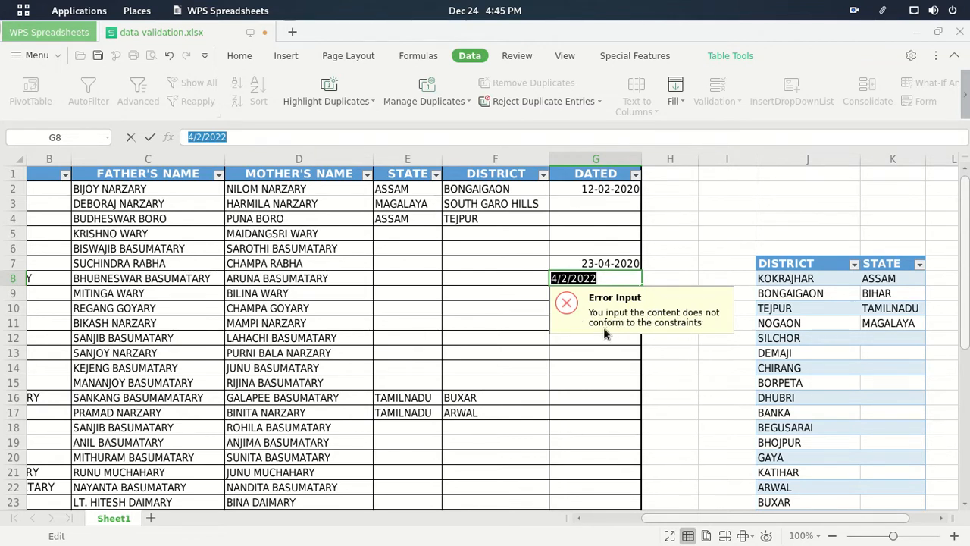
key("Escape")
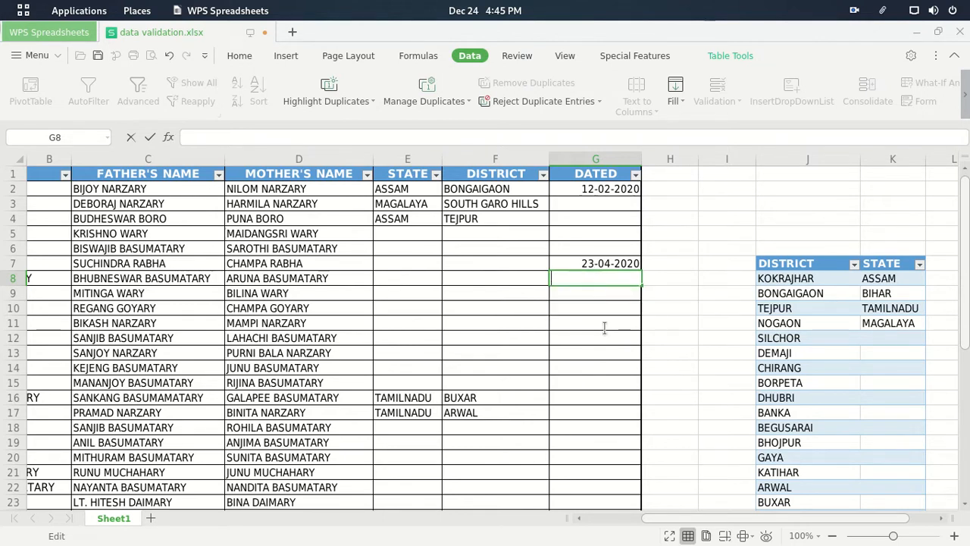
- Test Dated cell G8 with the date 4/5/2021 and correct the entry to 4/5/2020
type("45")
type("5/")
type("2")
type("021")
key("Return")
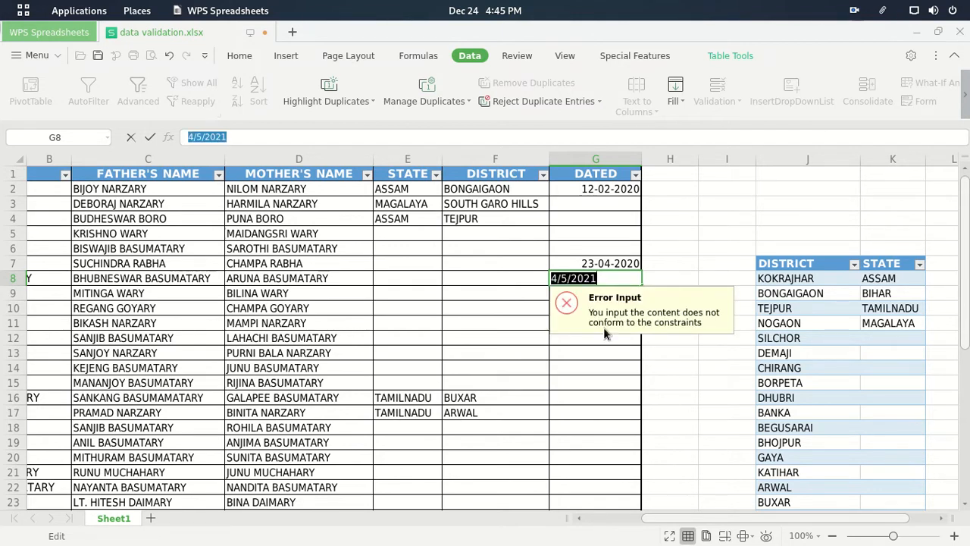
left_click(598, 279)
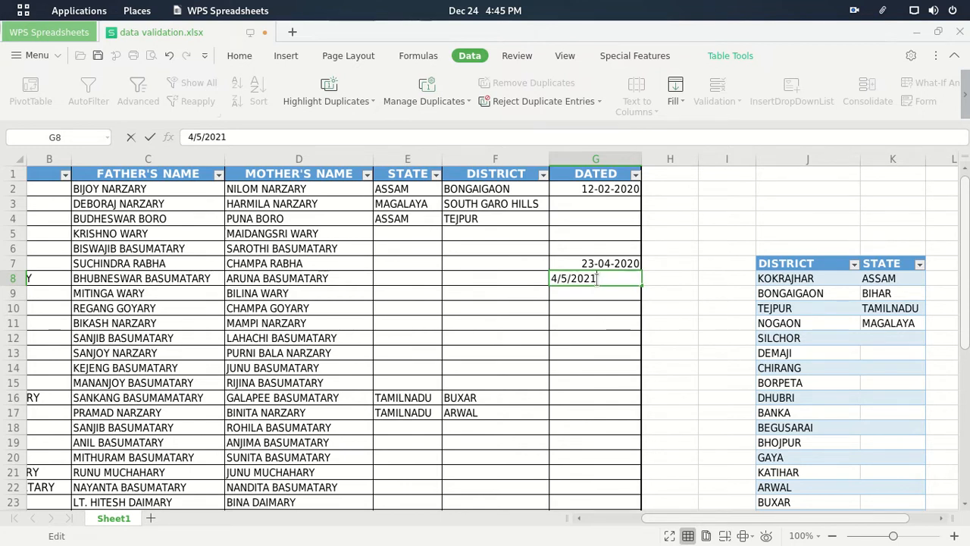
key("BackSpace")
key("Return")
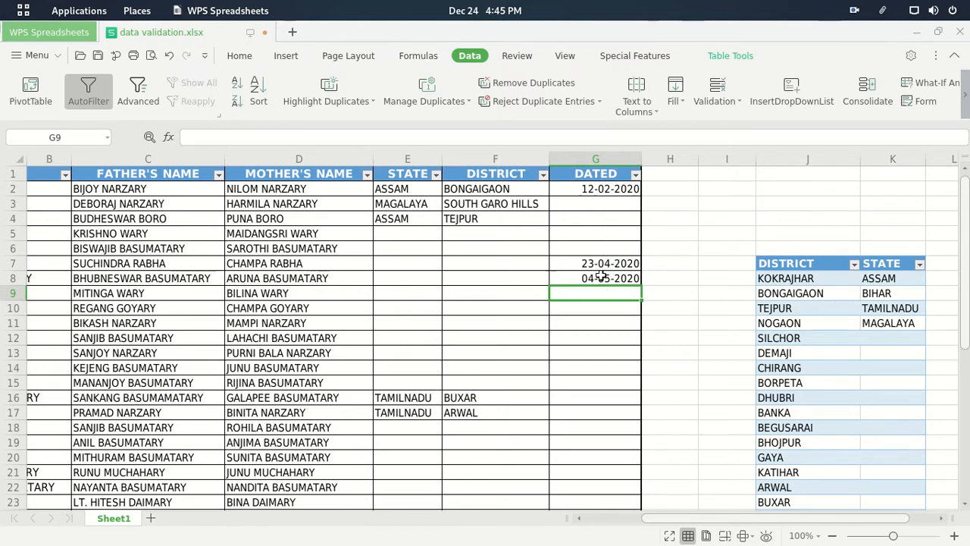
- Open data validation for Dated cells G2 through G41 and set the error alert title to "invalid input"
left_click_drag(598, 191, 613, 503)
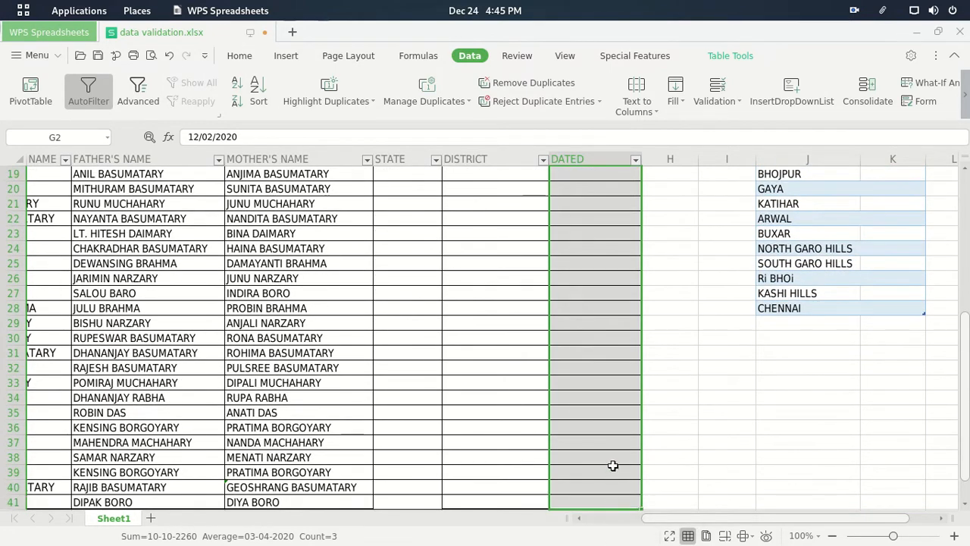
scroll(613, 452, "up", 4)
left_click(727, 103)
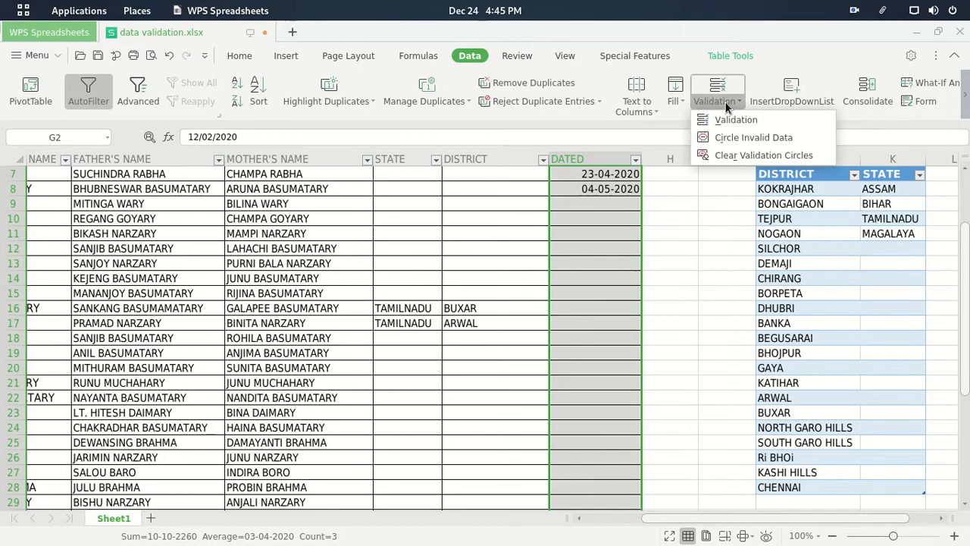
left_click(732, 120)
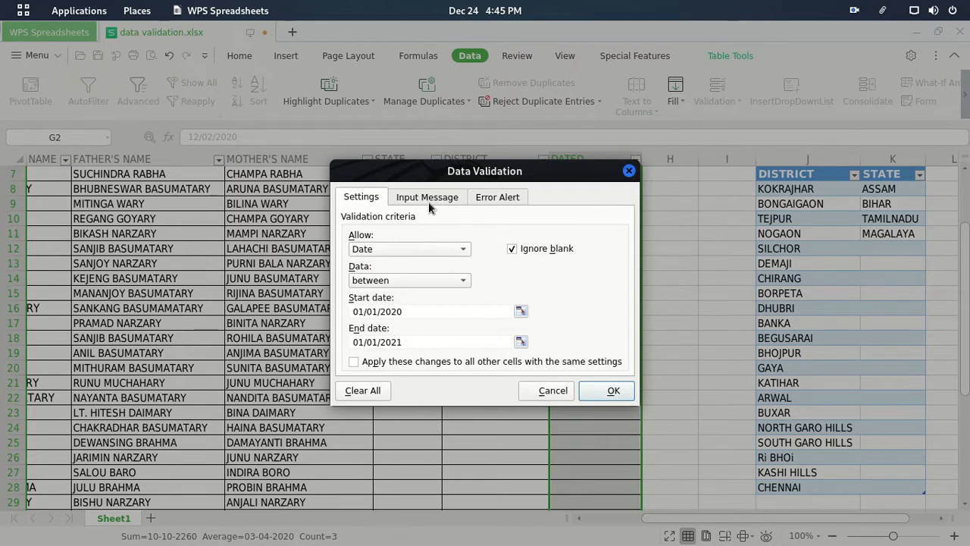
left_click(482, 197)
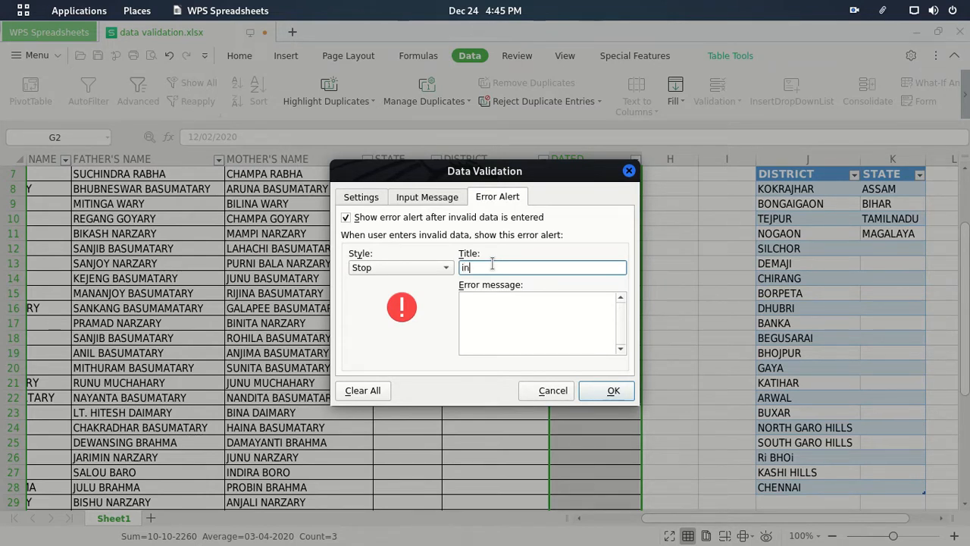
type("invalid in")
type("put")
- Set the error message to "your entered wrong input.....!" and apply the error alert
left_click(474, 300)
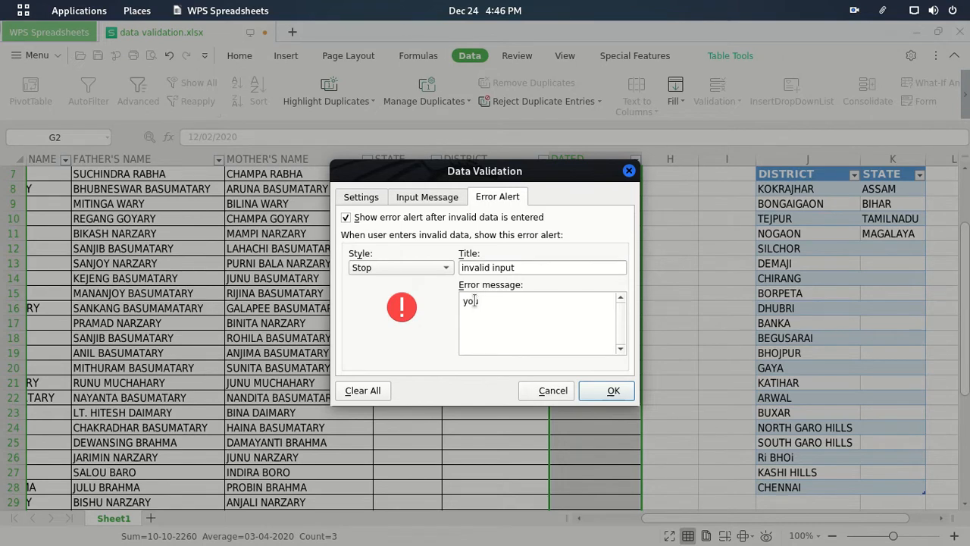
type("r entered wrong input.....!")
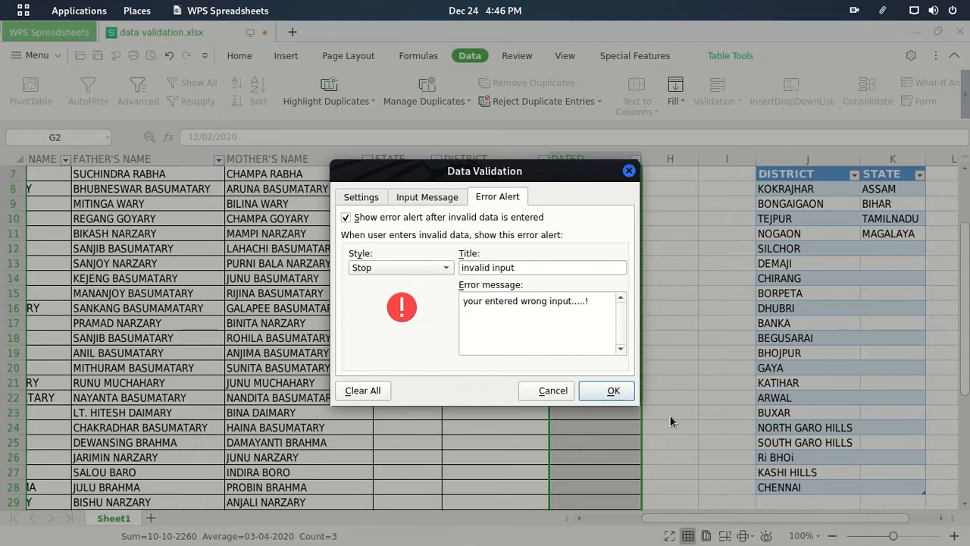
left_click(613, 392)
- Test Dated cell G9 with the date 3/5/2021 and correct the entry to 3/5/2020
left_click(604, 202)
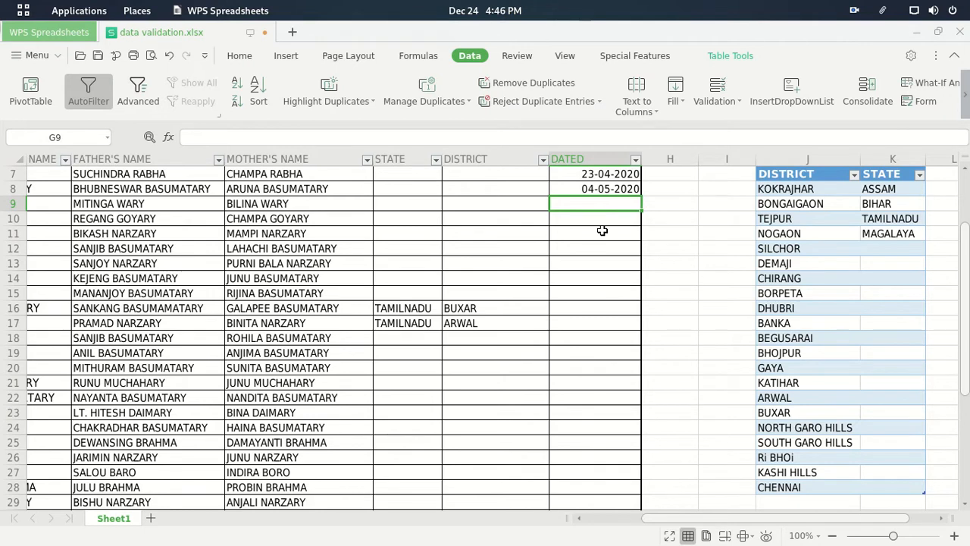
type("3/")
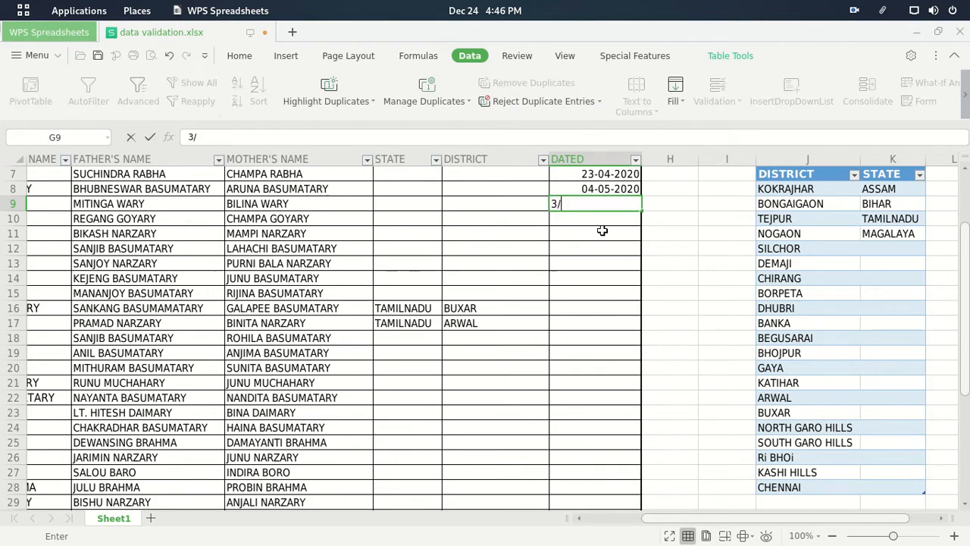
type("5/2021")
key("Return")
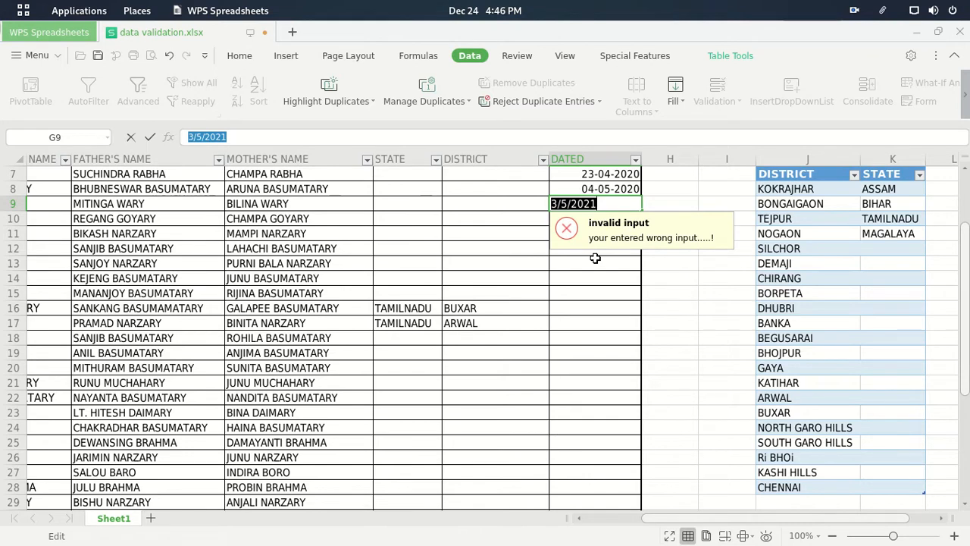
left_click(599, 204)
key("BackSpace")
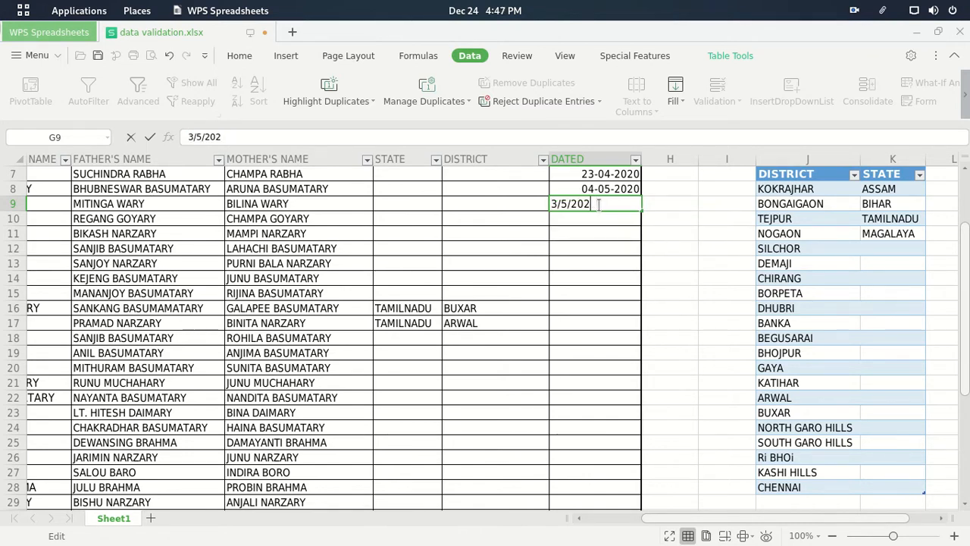
type("0")
key("Return")
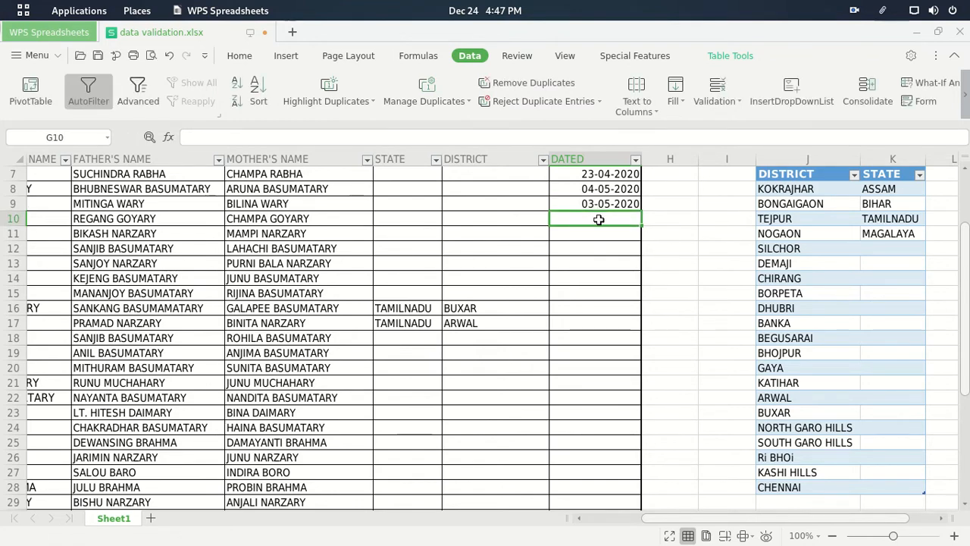
- Open data validation for Dated cells G2 through G41 and title the input message "plz enter right keywork"
scroll(606, 195, "up", 2)
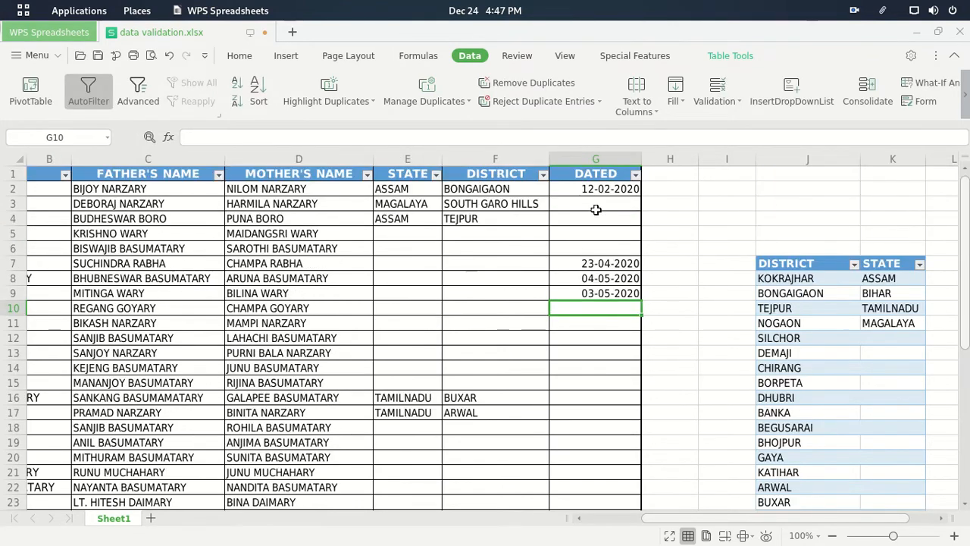
left_click(599, 191)
left_click_drag(599, 191, 604, 492)
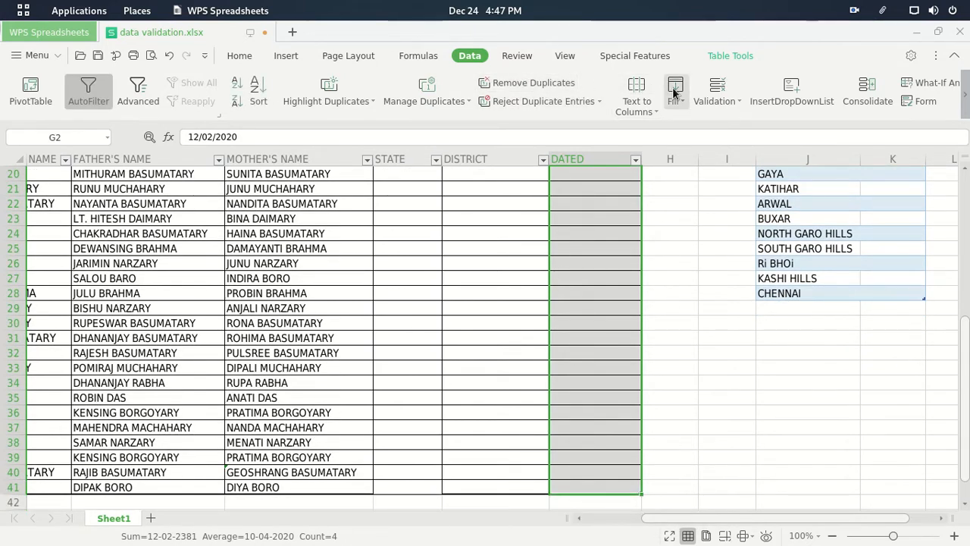
left_click(718, 93)
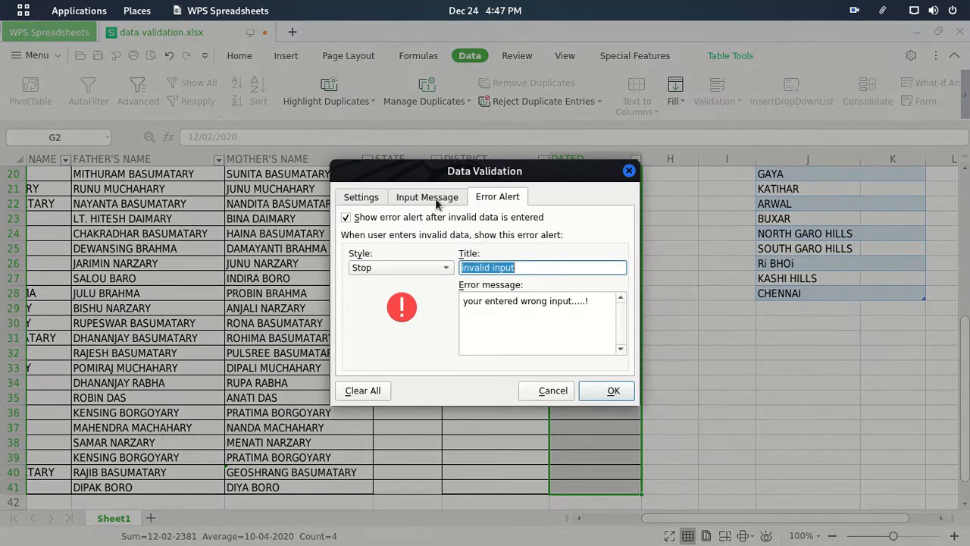
left_click(428, 197)
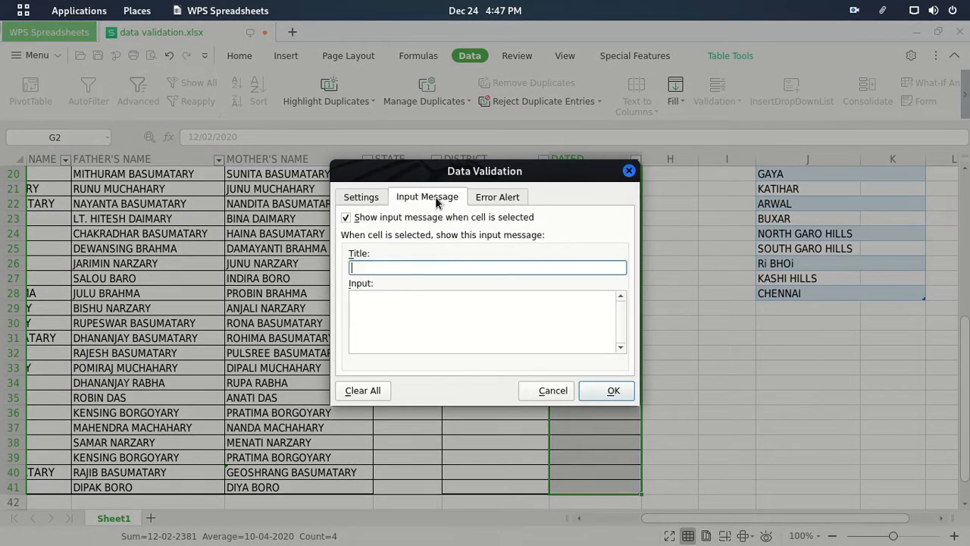
left_click(375, 266)
type("plz enter right")
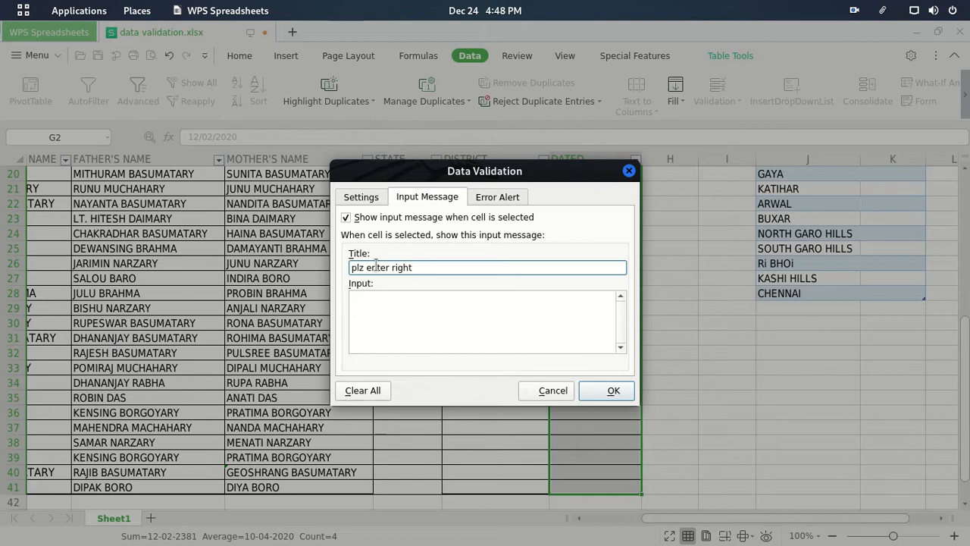
type("keywok")
key("BackSpace")
type("rk")
- Set the input message text to "plz enter the date between 1/1/2020 to 1/1/2021" and apply it
left_click(372, 297)
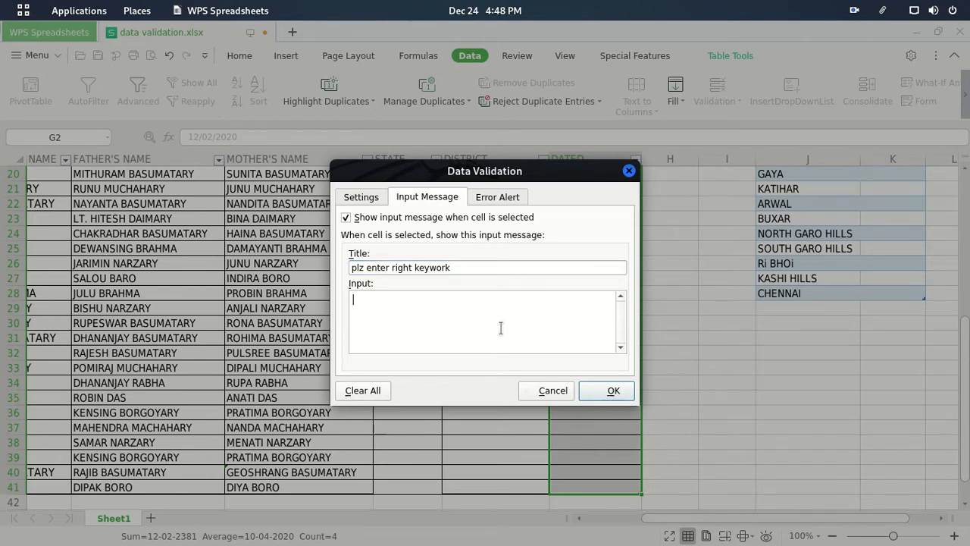
type("plz enter the date between")
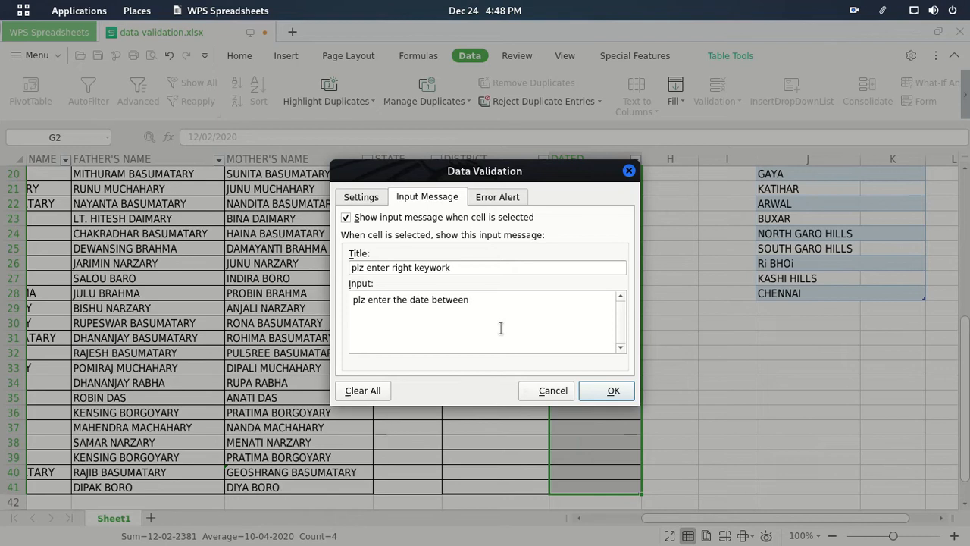
type(" 1/1/2020 to 1/1/2021")
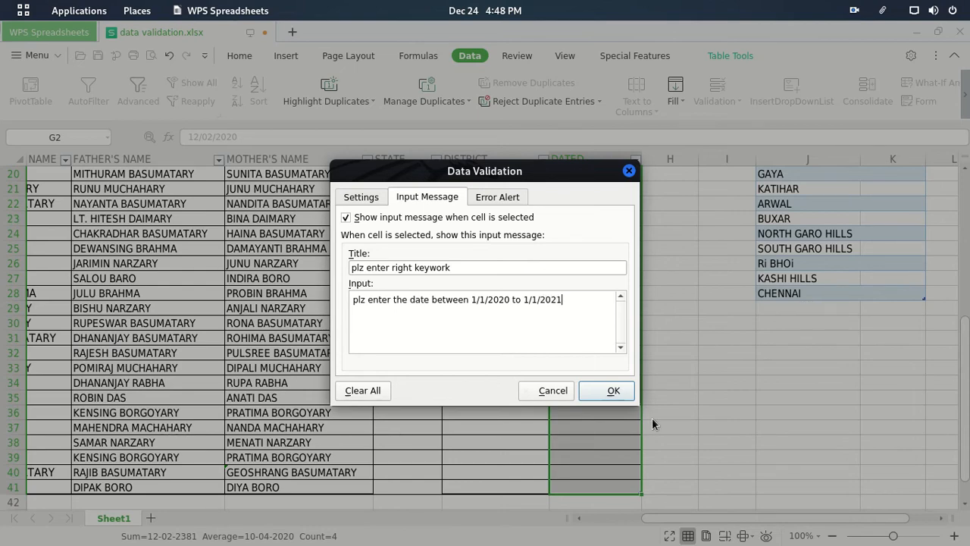
left_click(613, 390)
- Select Dated cells G10 and G16 in turn to check their input message
left_click(665, 332)
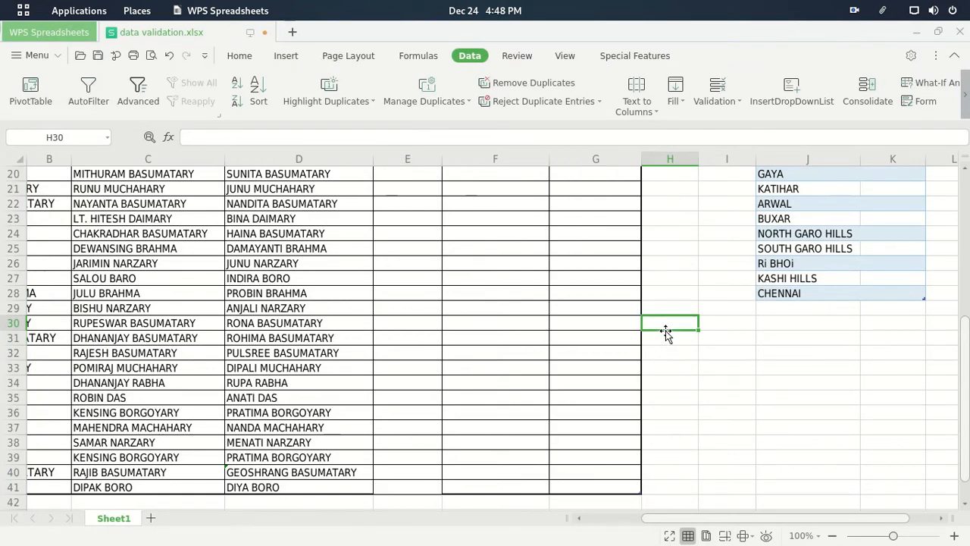
scroll(665, 331, "up", 4)
left_click(585, 207)
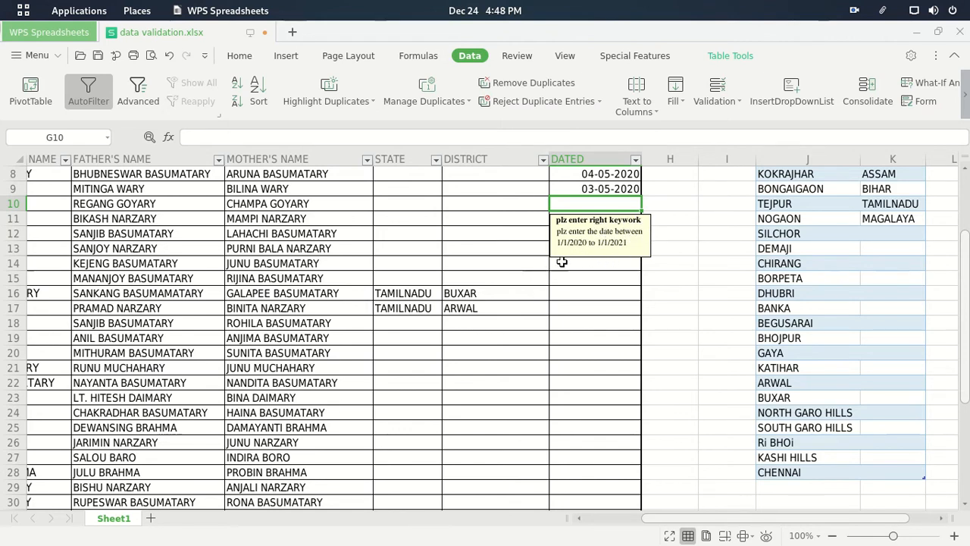
left_click(580, 296)
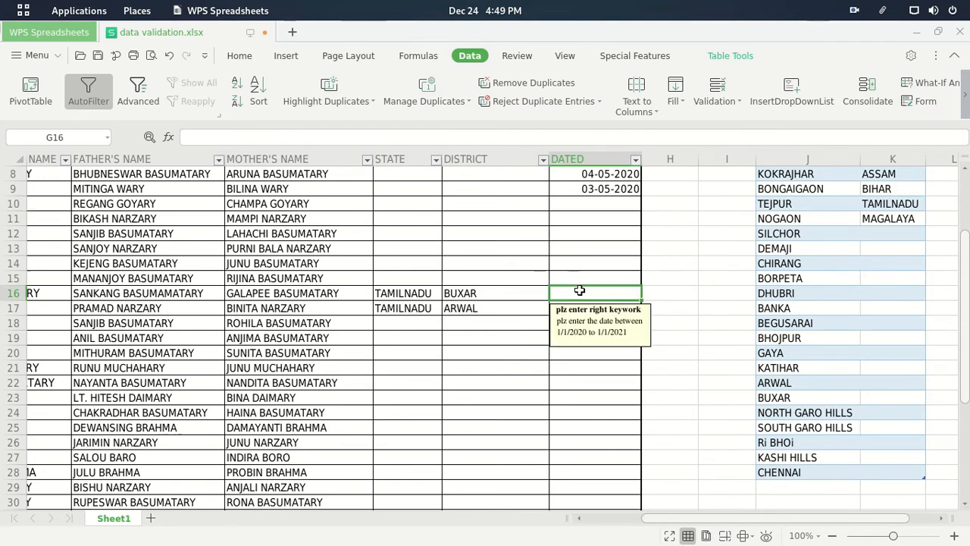
- Try to enter the out-of-range date 26/12/2021 in Dated cell G21
left_click(592, 368)
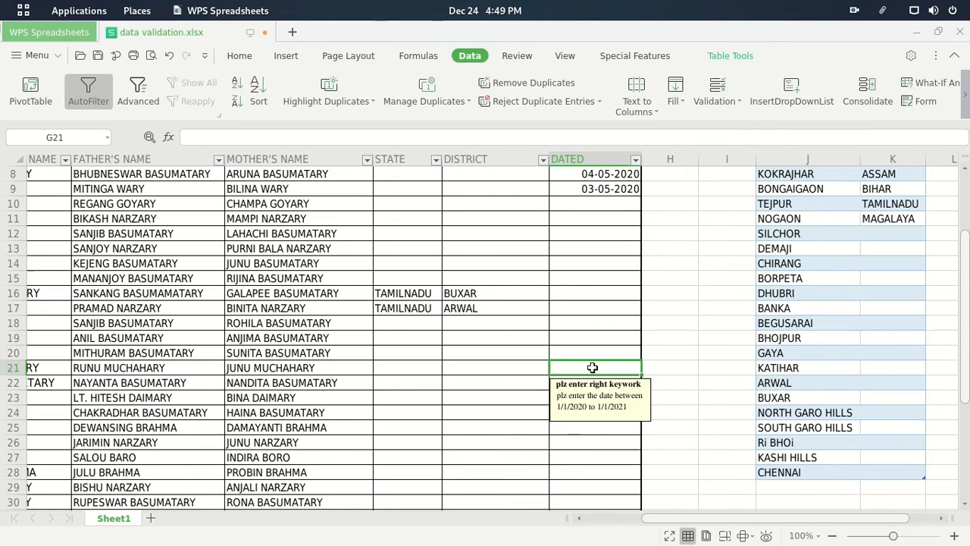
type("26/")
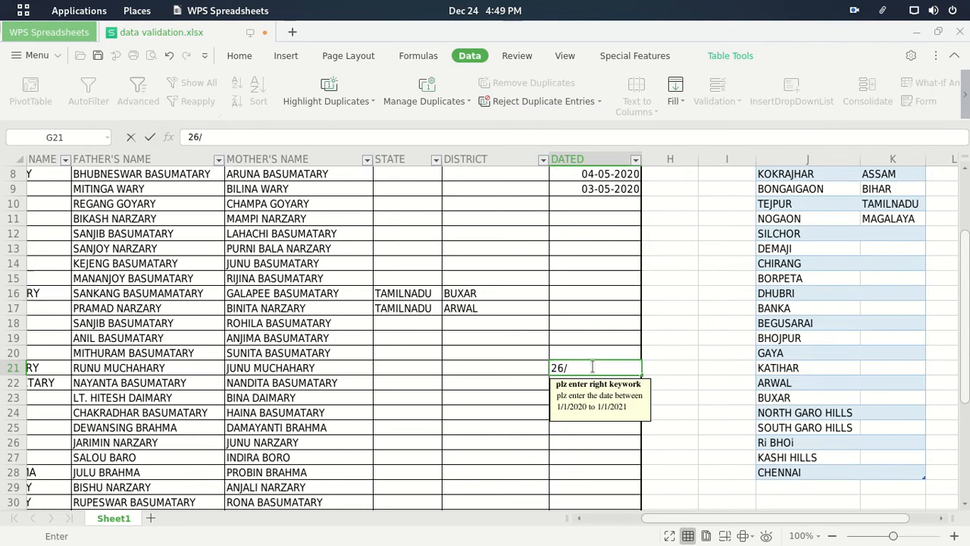
type("12/2021")
key("Return")
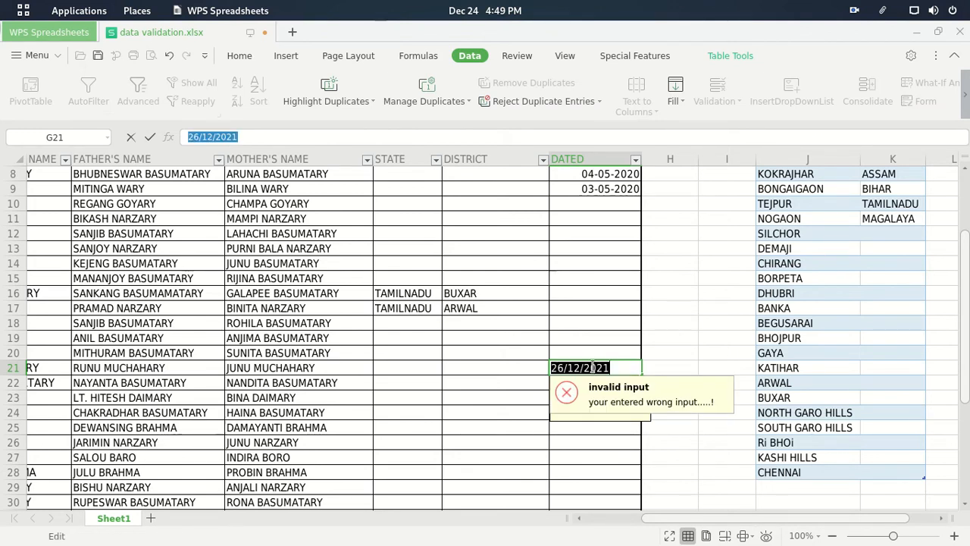
- Replace the rejected entry in Dated cell G21 with the date 23/12/2020
key("BackSpace")
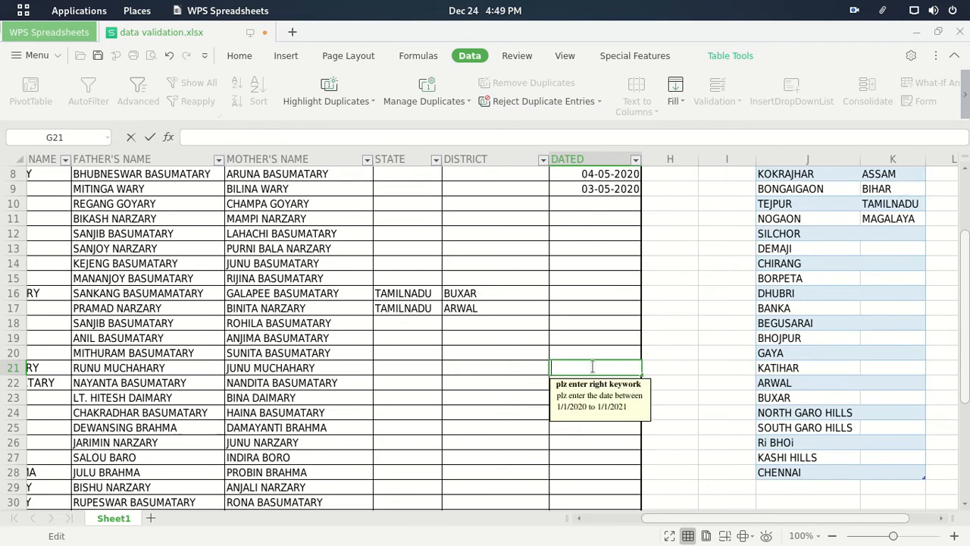
type("23/12/")
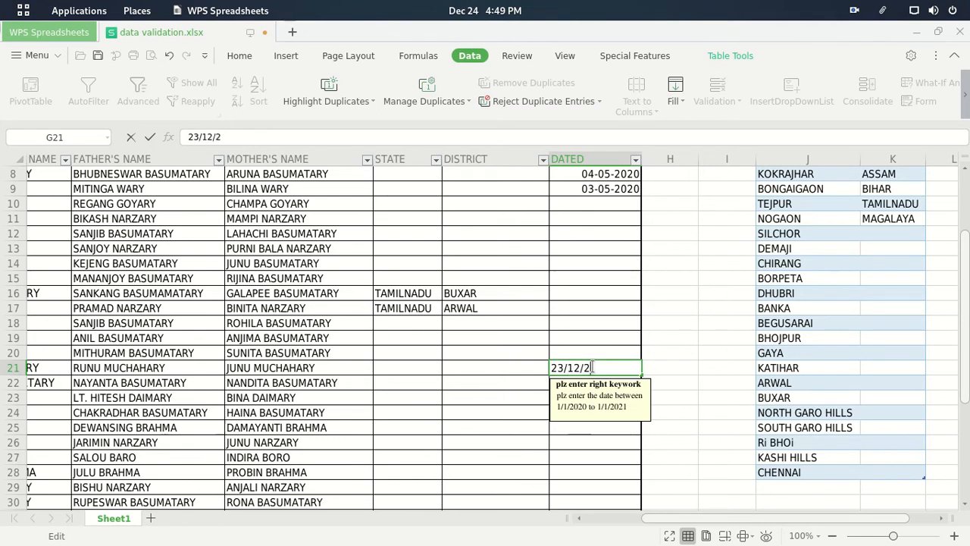
type("2020")
key("Return")
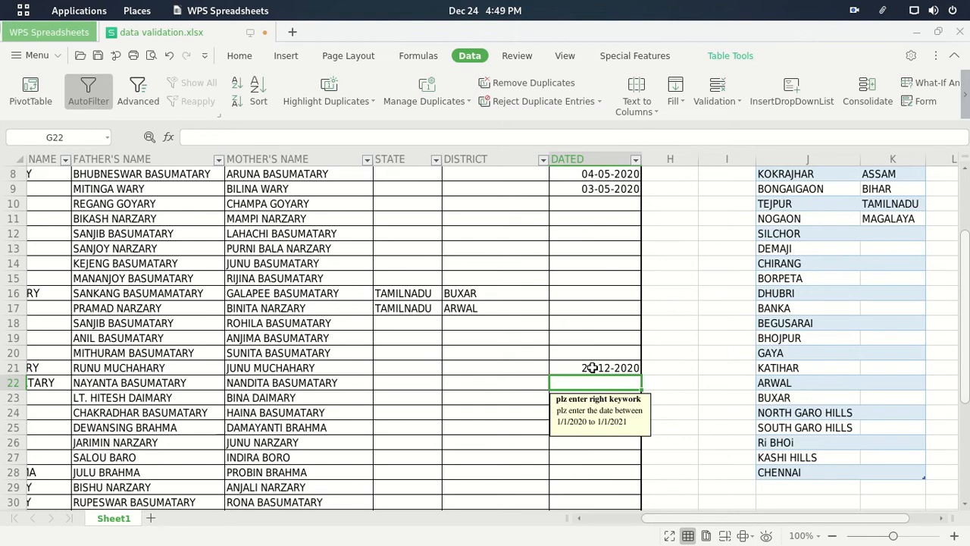
- Check the input message on empty Dated cells, and review the input message, error alert and date criteria in G24's data validation
left_click(586, 468)
left_click(588, 437)
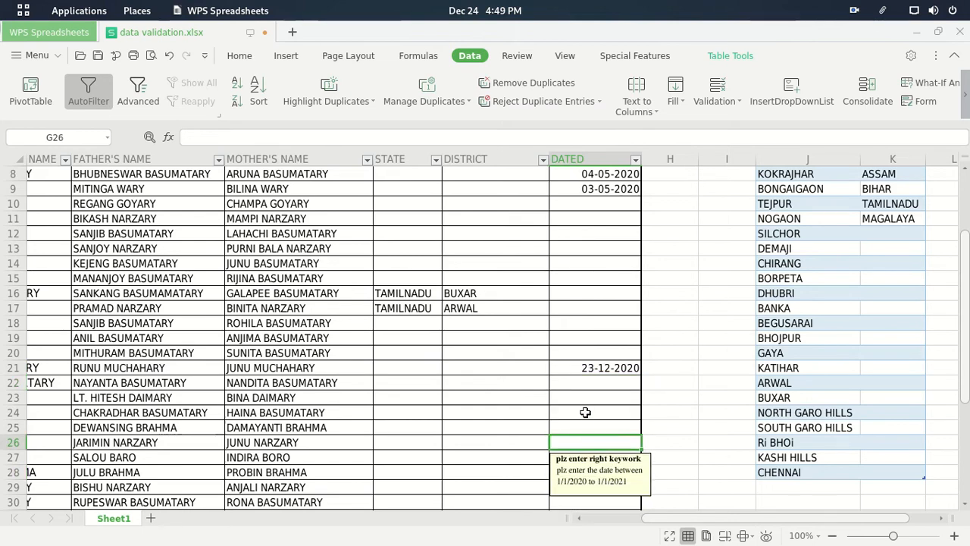
left_click(586, 412)
left_click(737, 91)
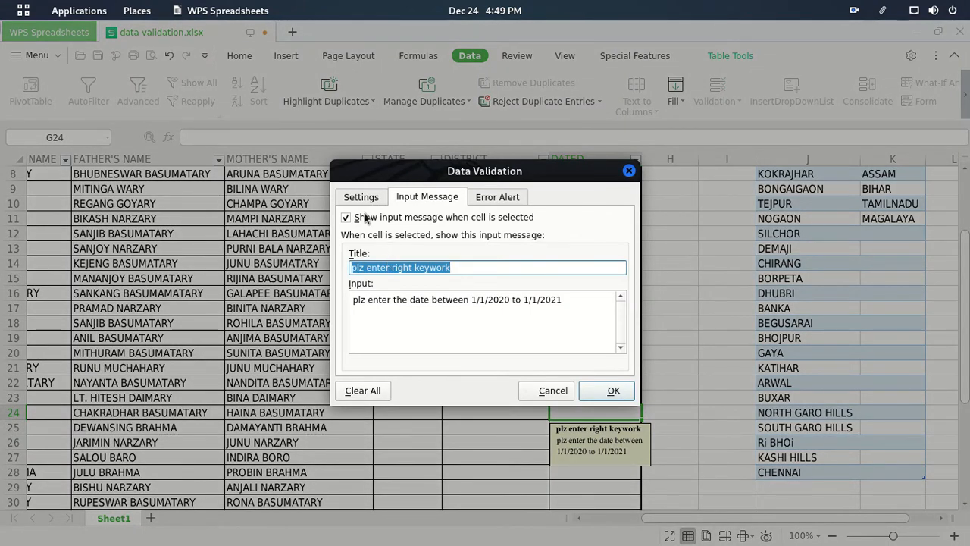
left_click(518, 197)
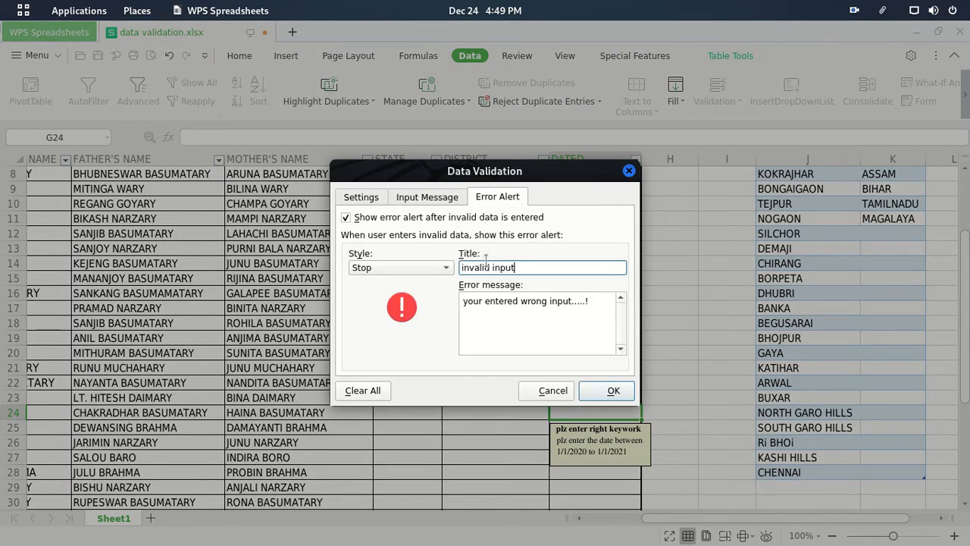
left_click(364, 197)
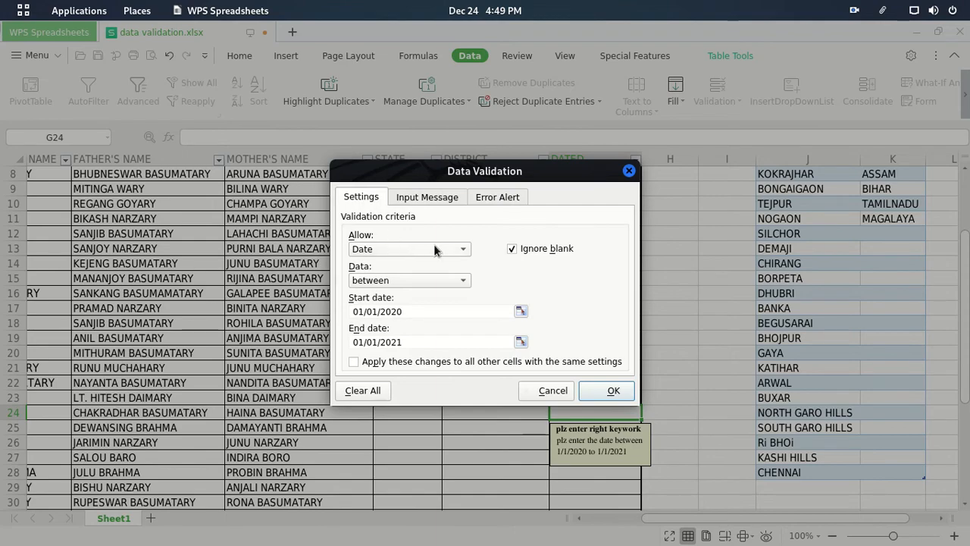
left_click(598, 390)
- Choose BIHAR for State cell E5 and MAGALAYA for State cell E6 from their validation lists
scroll(490, 391, "up", 3)
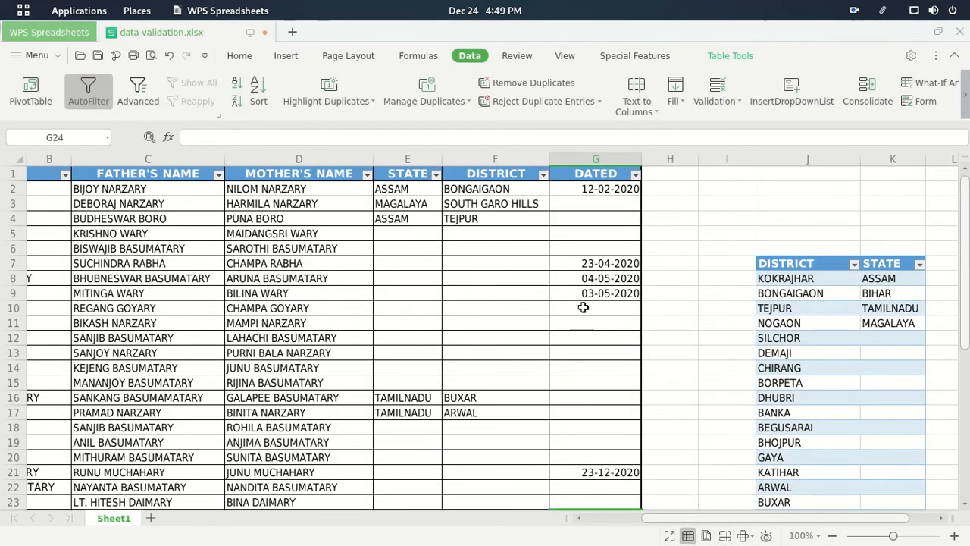
scroll(531, 363, "down", 2)
scroll(128, 352, "down", 2)
scroll(158, 350, "up", 2)
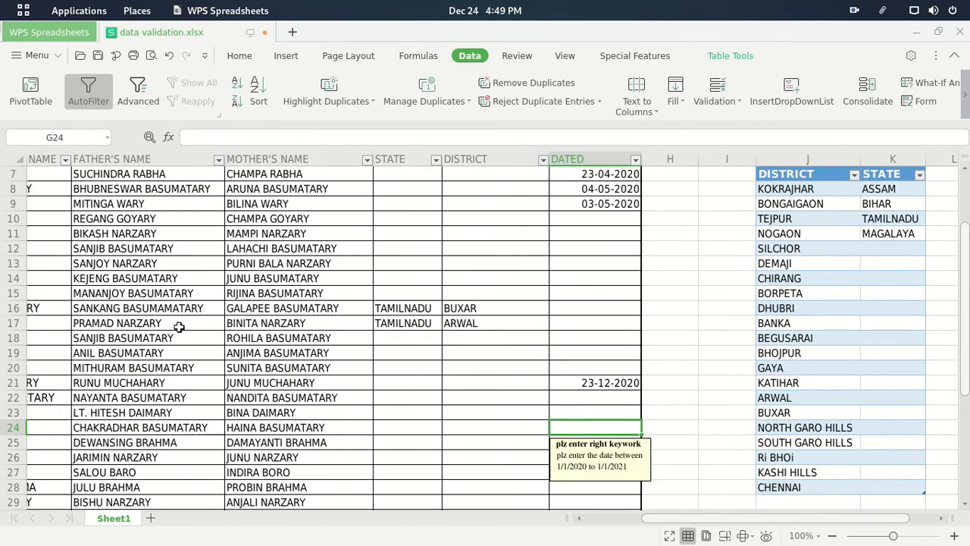
scroll(637, 485, "down", 1)
left_click_drag(667, 517, 611, 518)
scroll(528, 337, "up", 3)
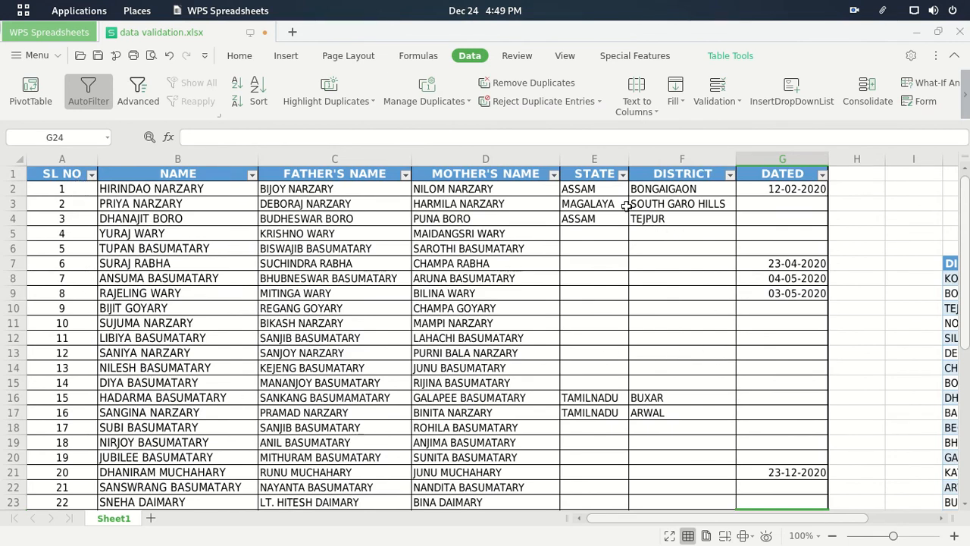
left_click(611, 234)
left_click(635, 237)
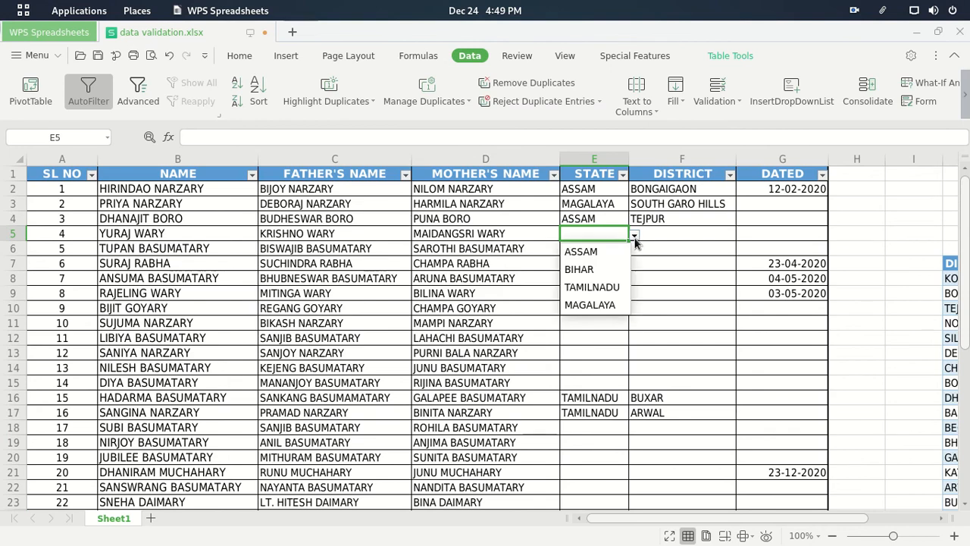
left_click(594, 266)
left_click(599, 250)
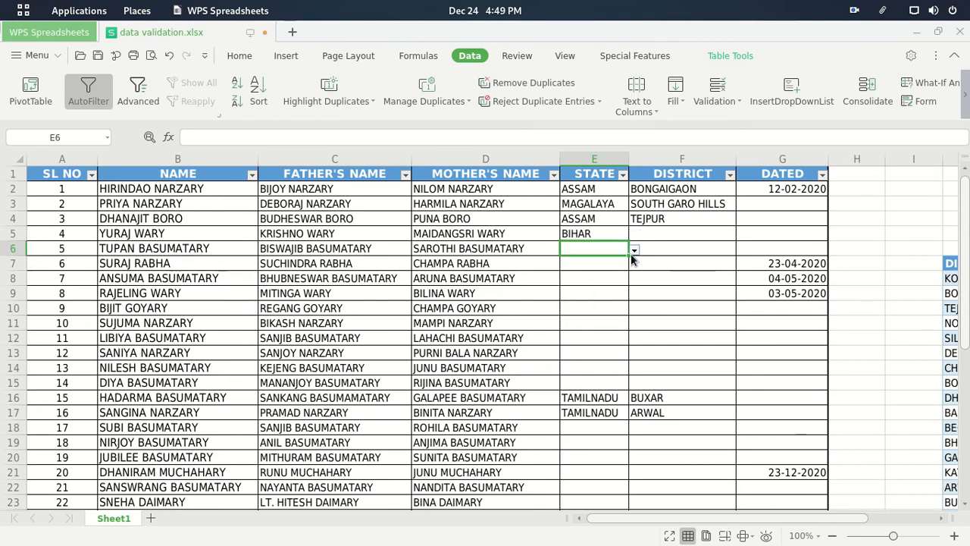
left_click(634, 250)
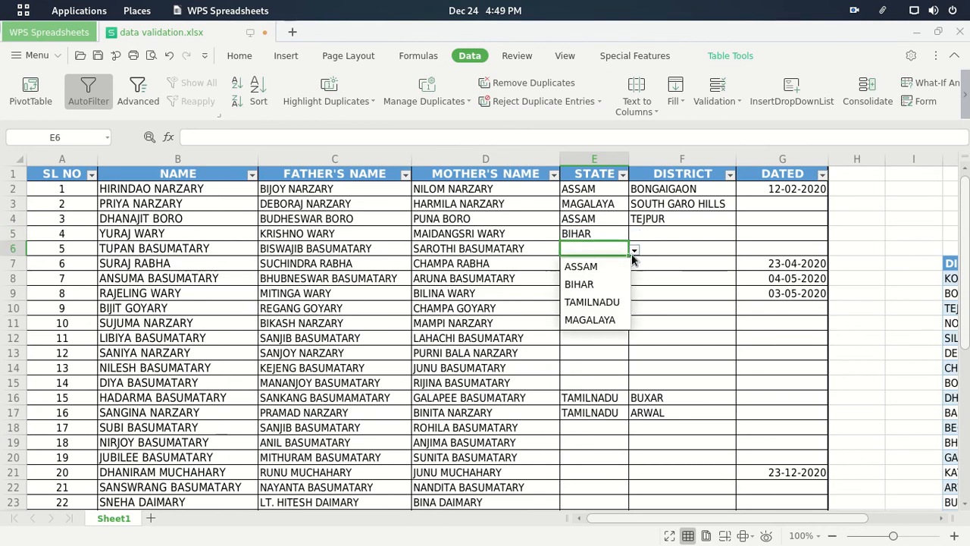
left_click(590, 319)
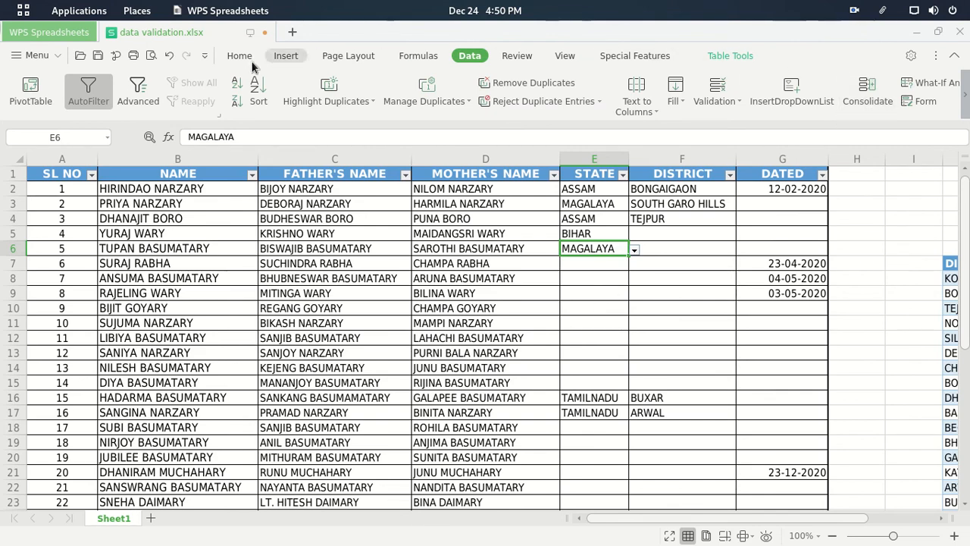
- Close the spreadsheet program and save the changes to data validation.xlsx
left_click(961, 32)
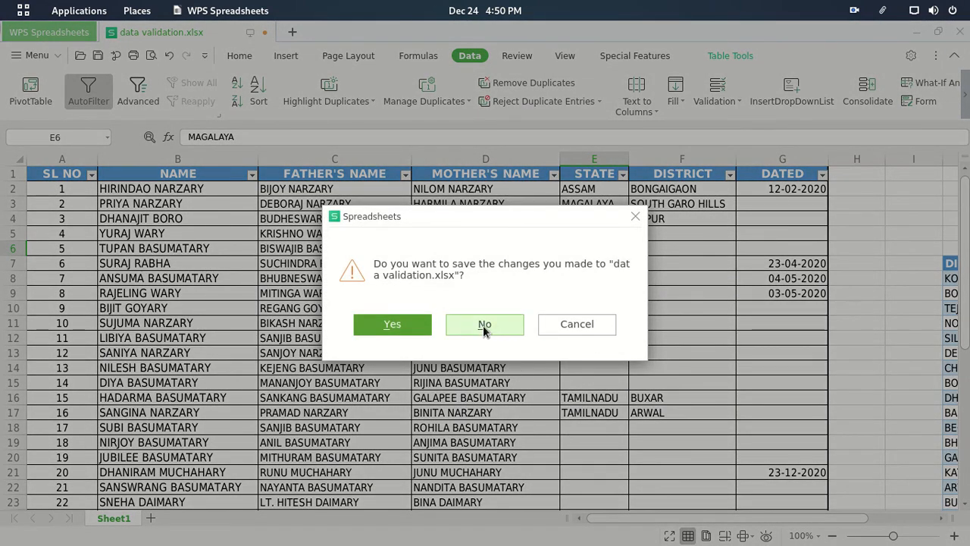
left_click(404, 326)
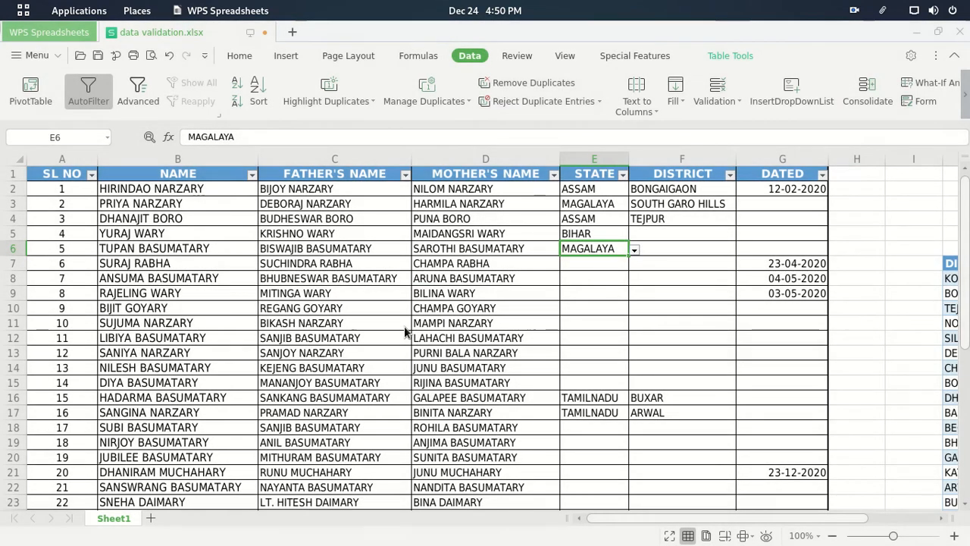